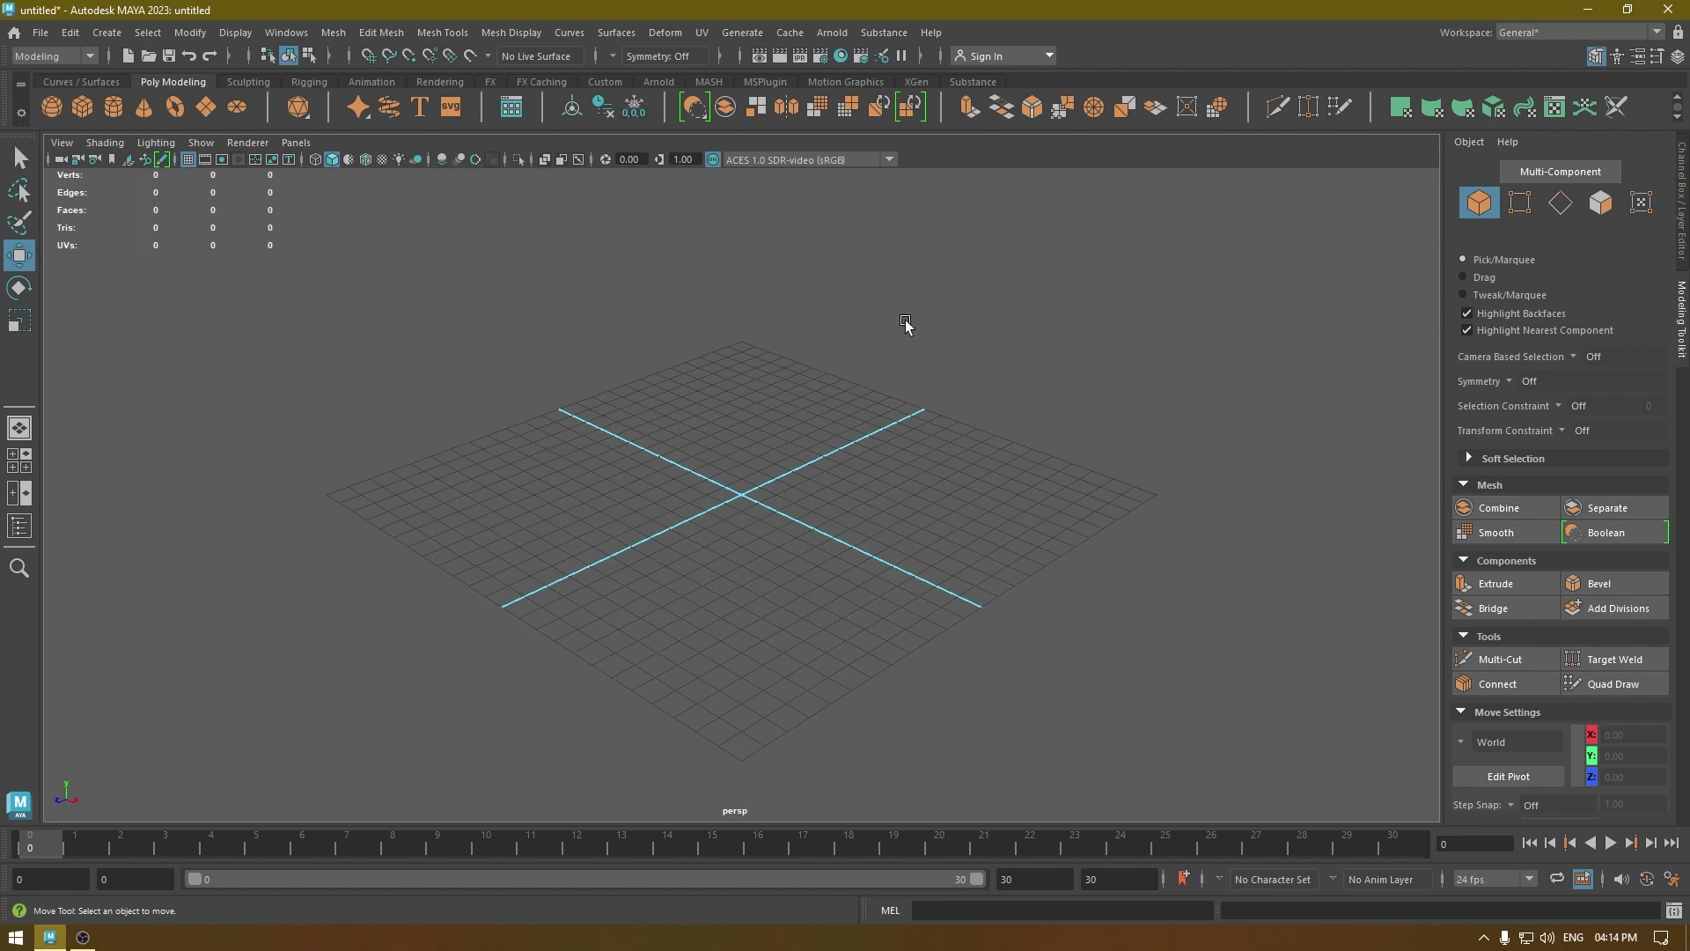
# Step: Switch to Custom Workspace, show the Modeling Toolkit, and glance at the Custom shelf before Poly Modeling
pyautogui.click(1608, 32)
pyautogui.click(1562, 50)
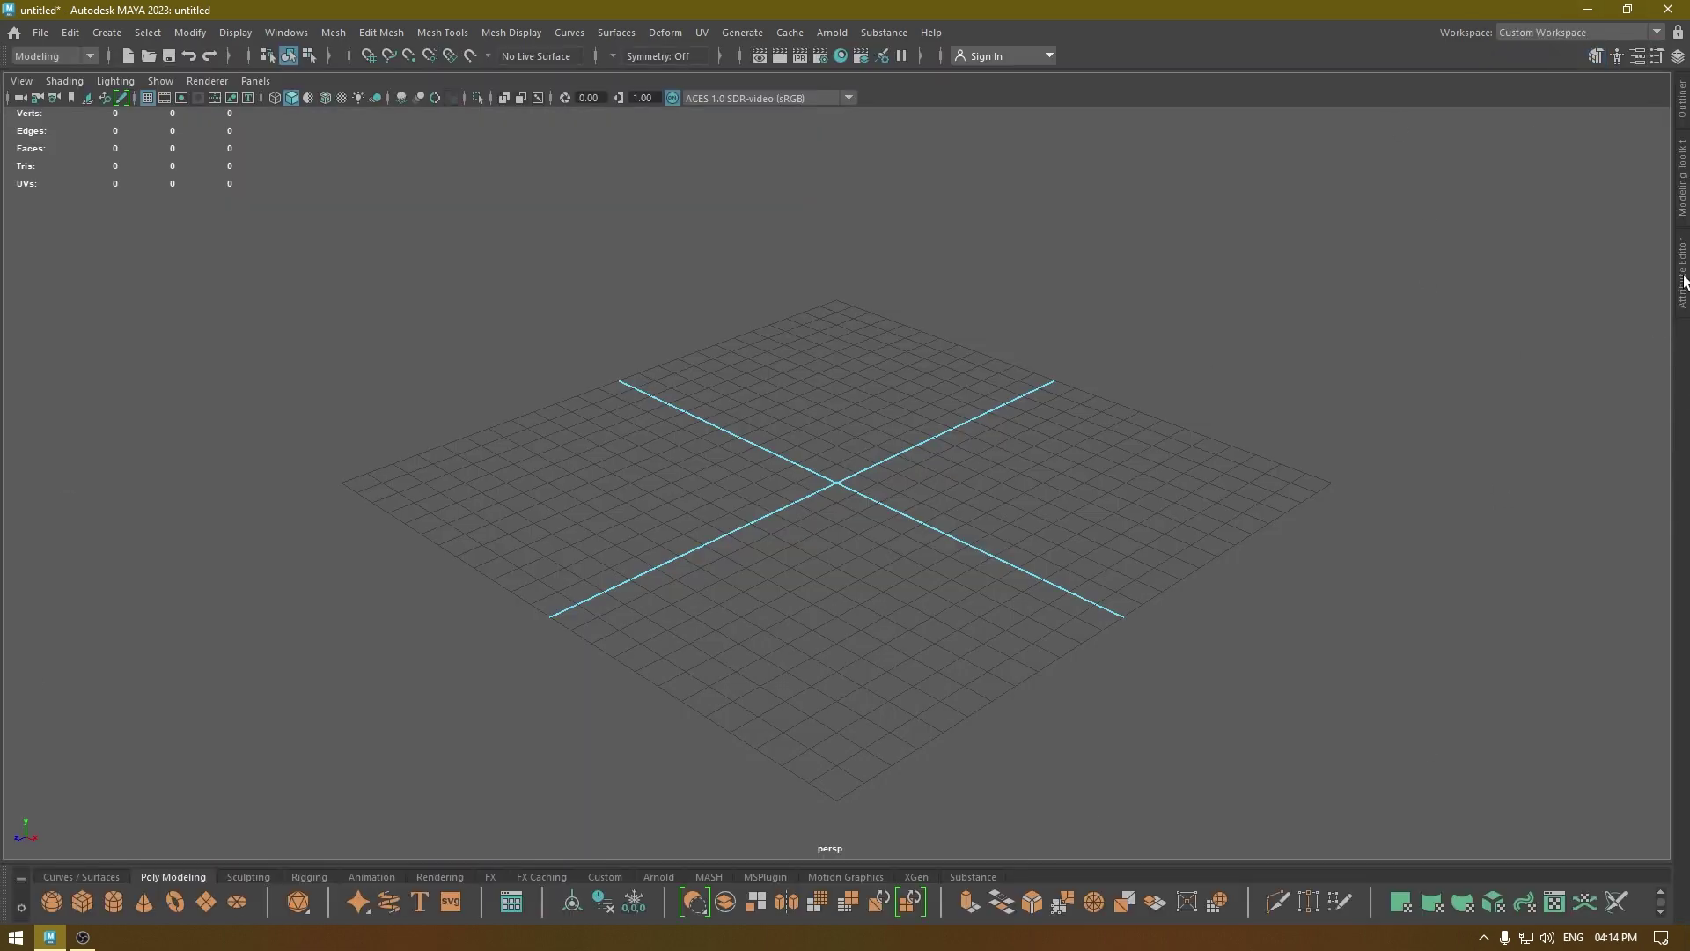
pyautogui.click(1679, 179)
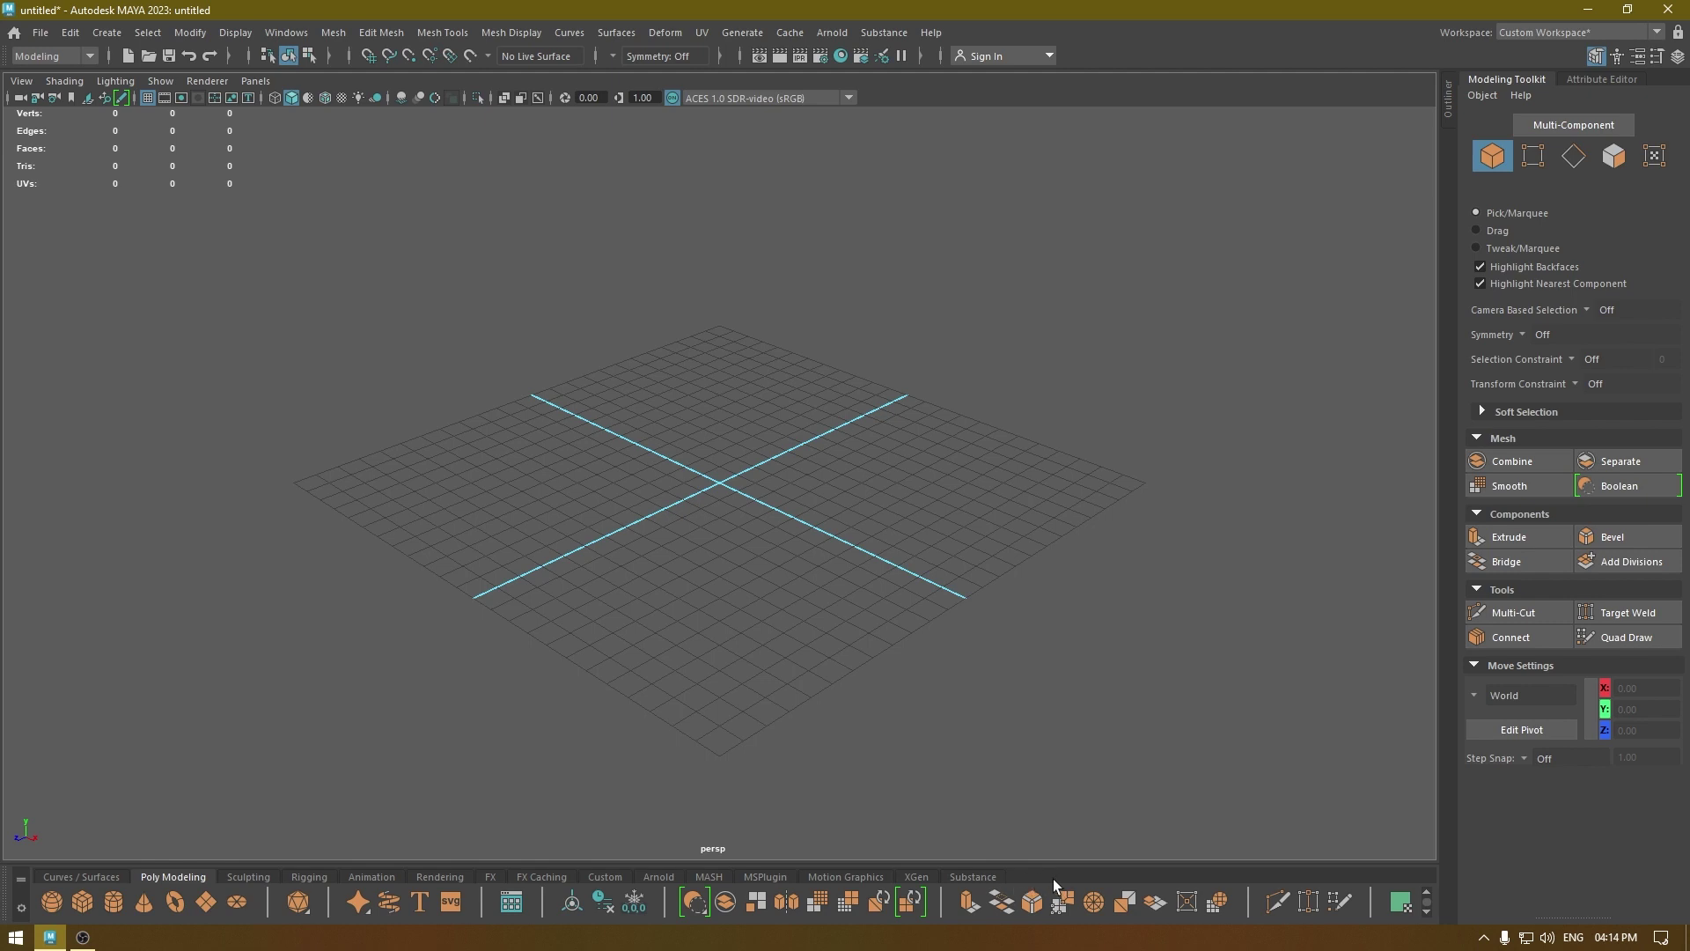
pyautogui.click(607, 879)
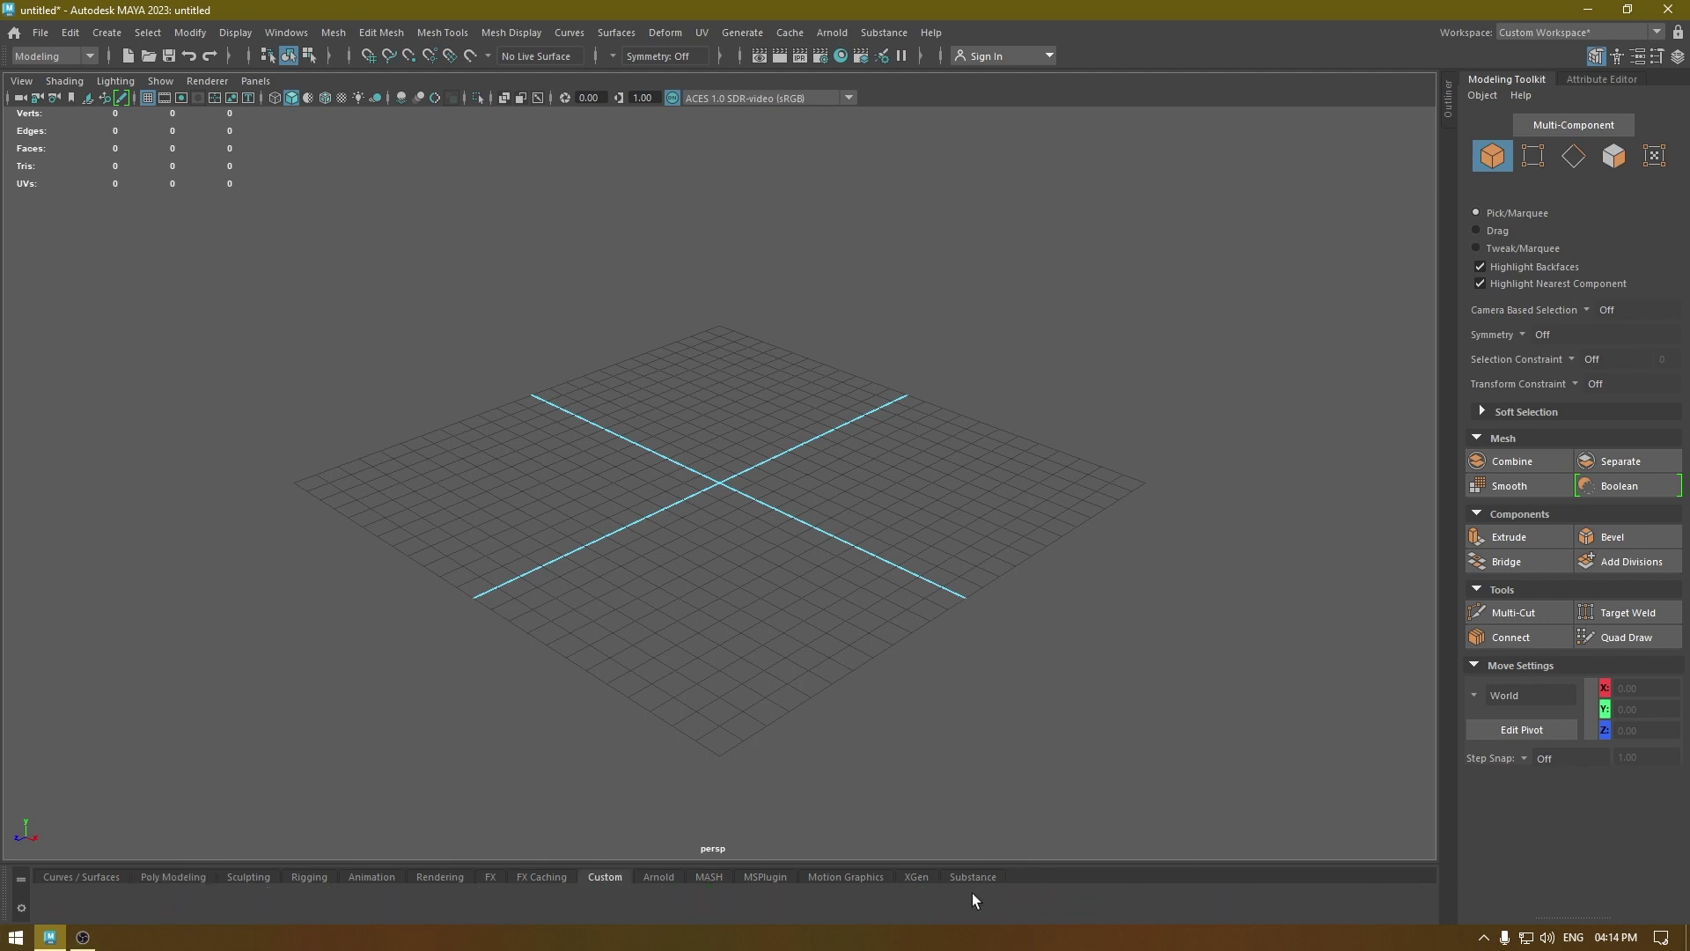
pyautogui.click(167, 881)
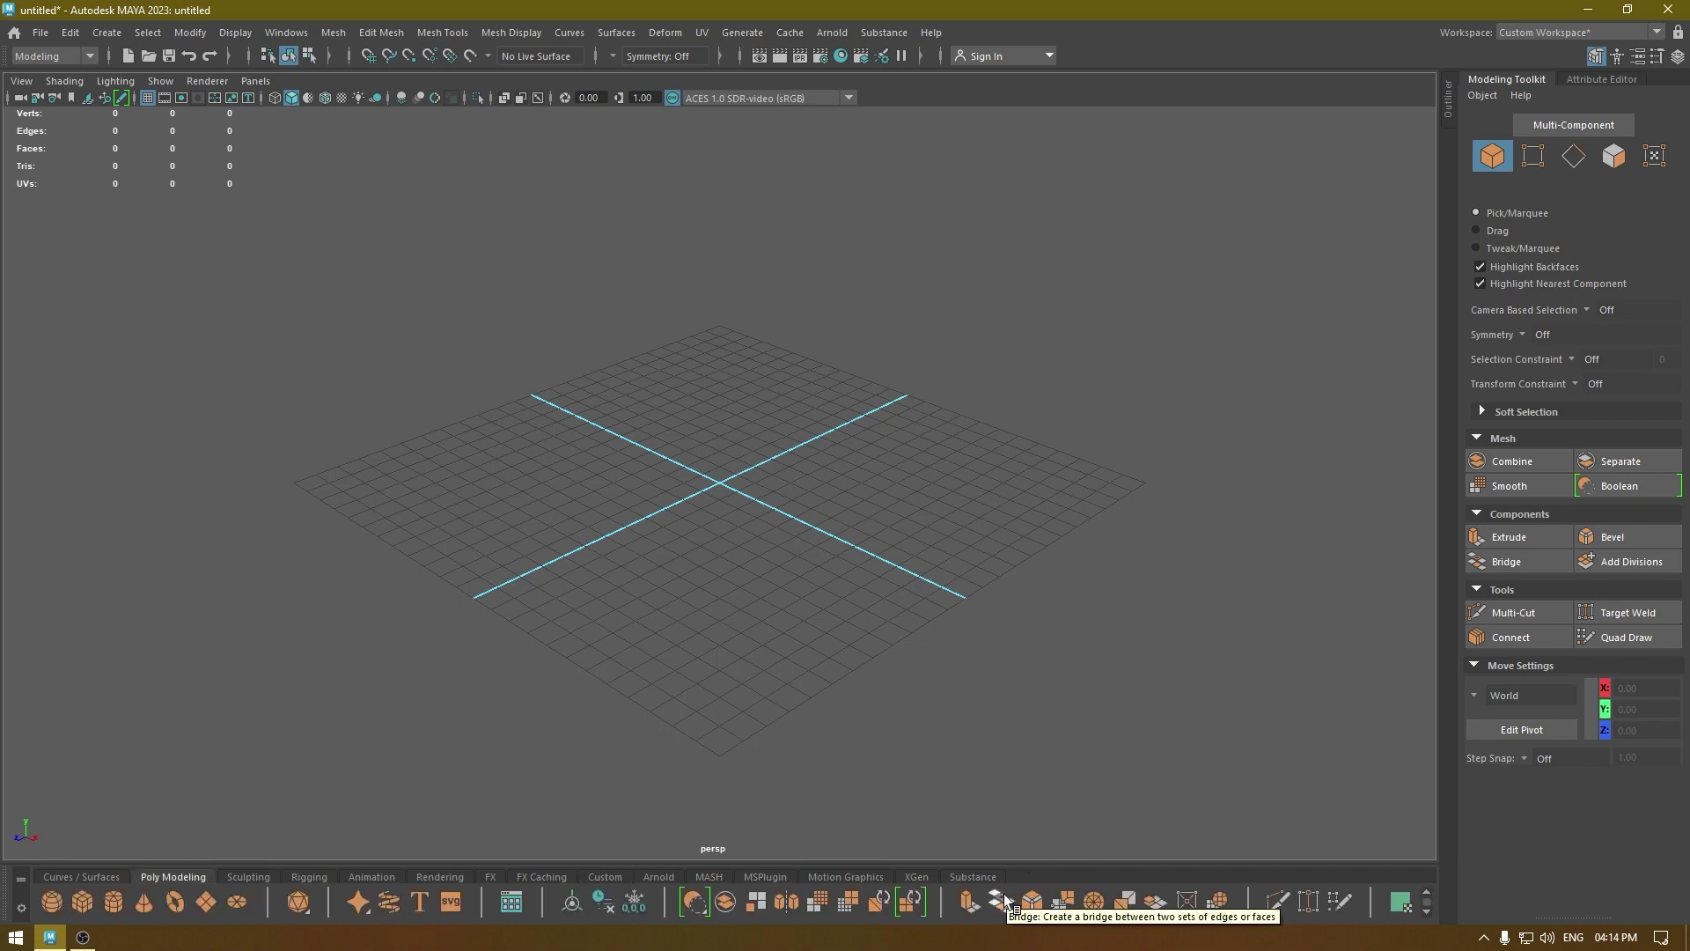
# Step: Create a new shelf tab called 'Wolf' from the shelf gear menu
pyautogui.click(21, 912)
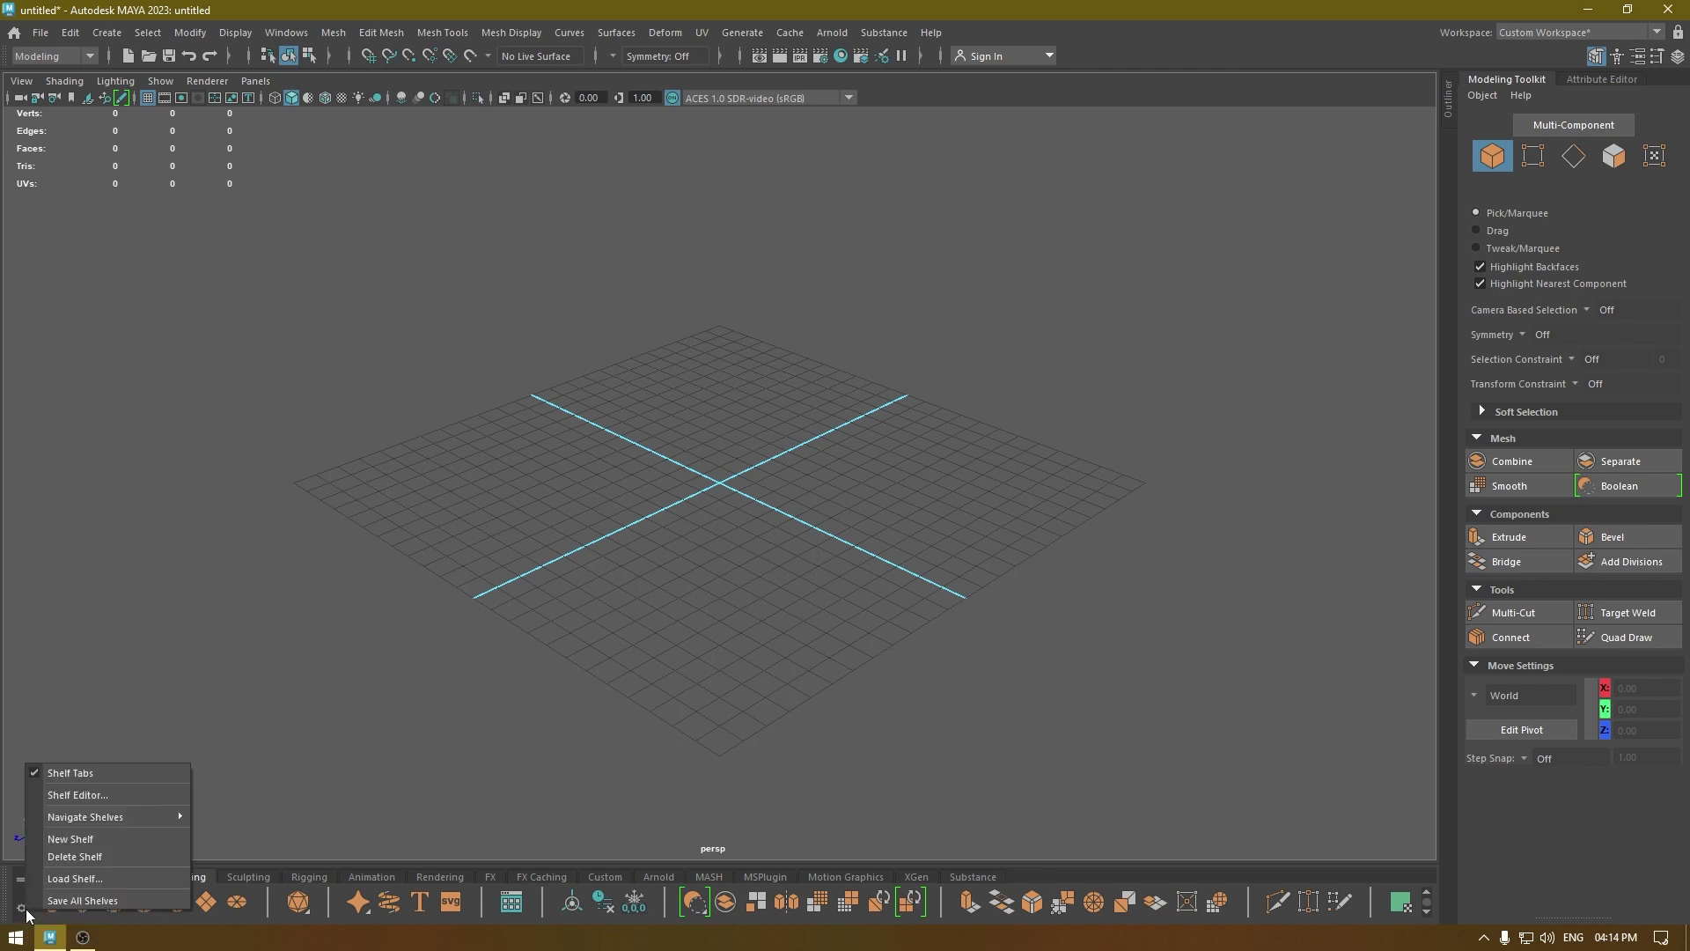
pyautogui.click(97, 838)
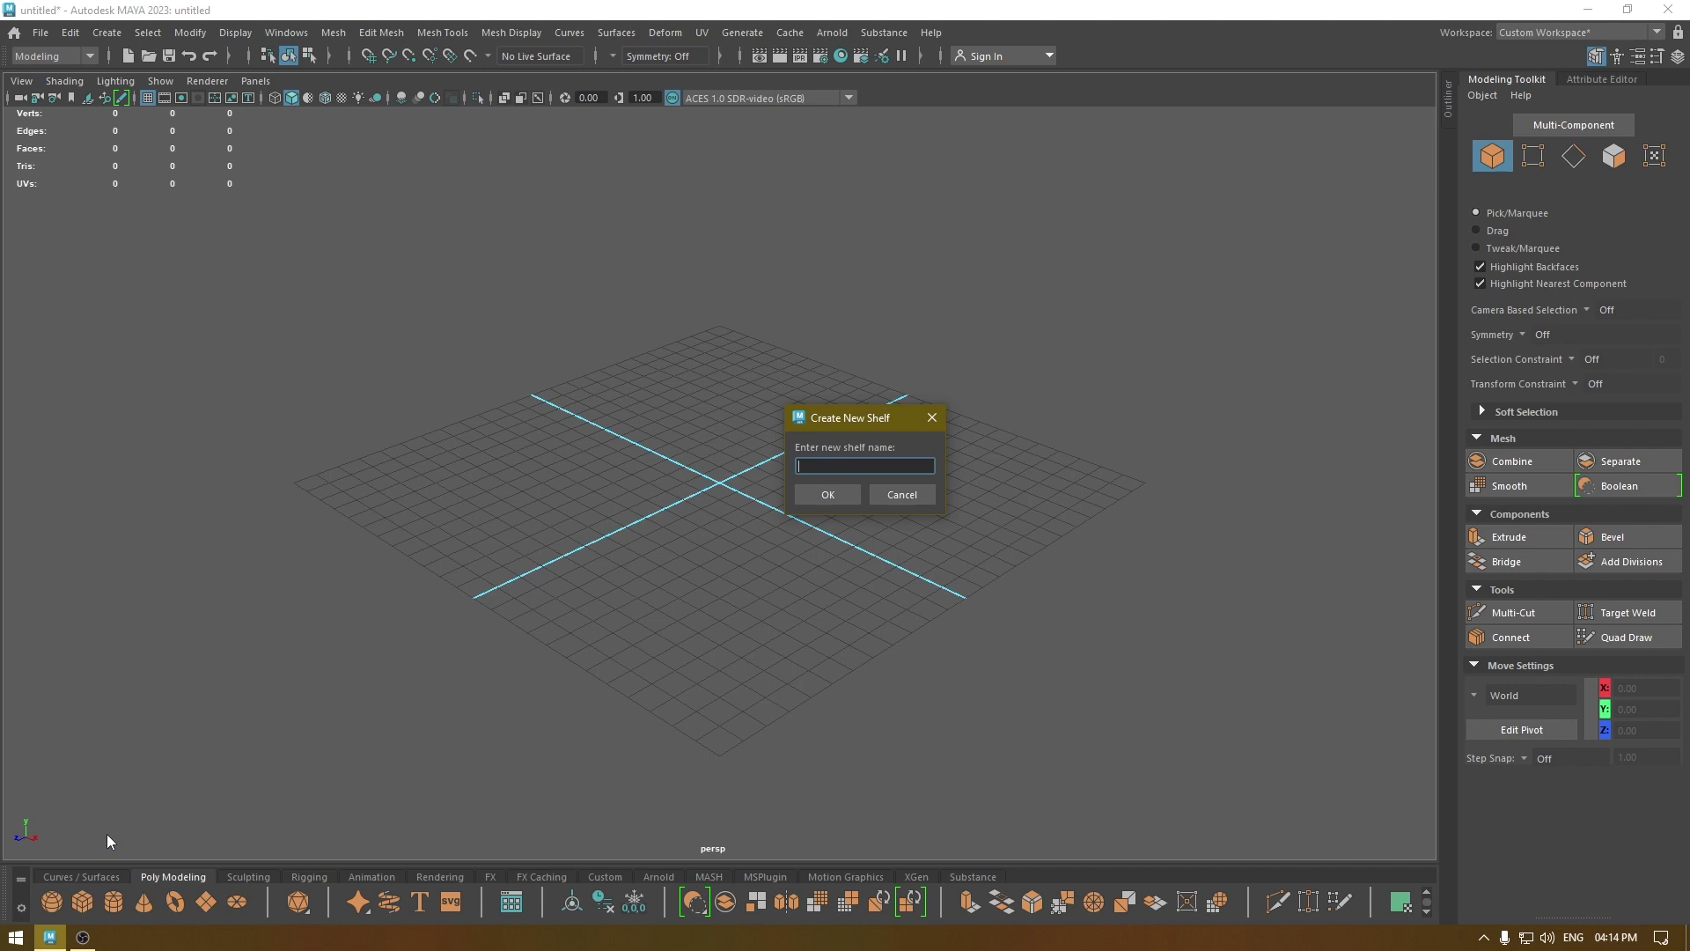
pyautogui.write('Wolf')
pyautogui.press('Return')
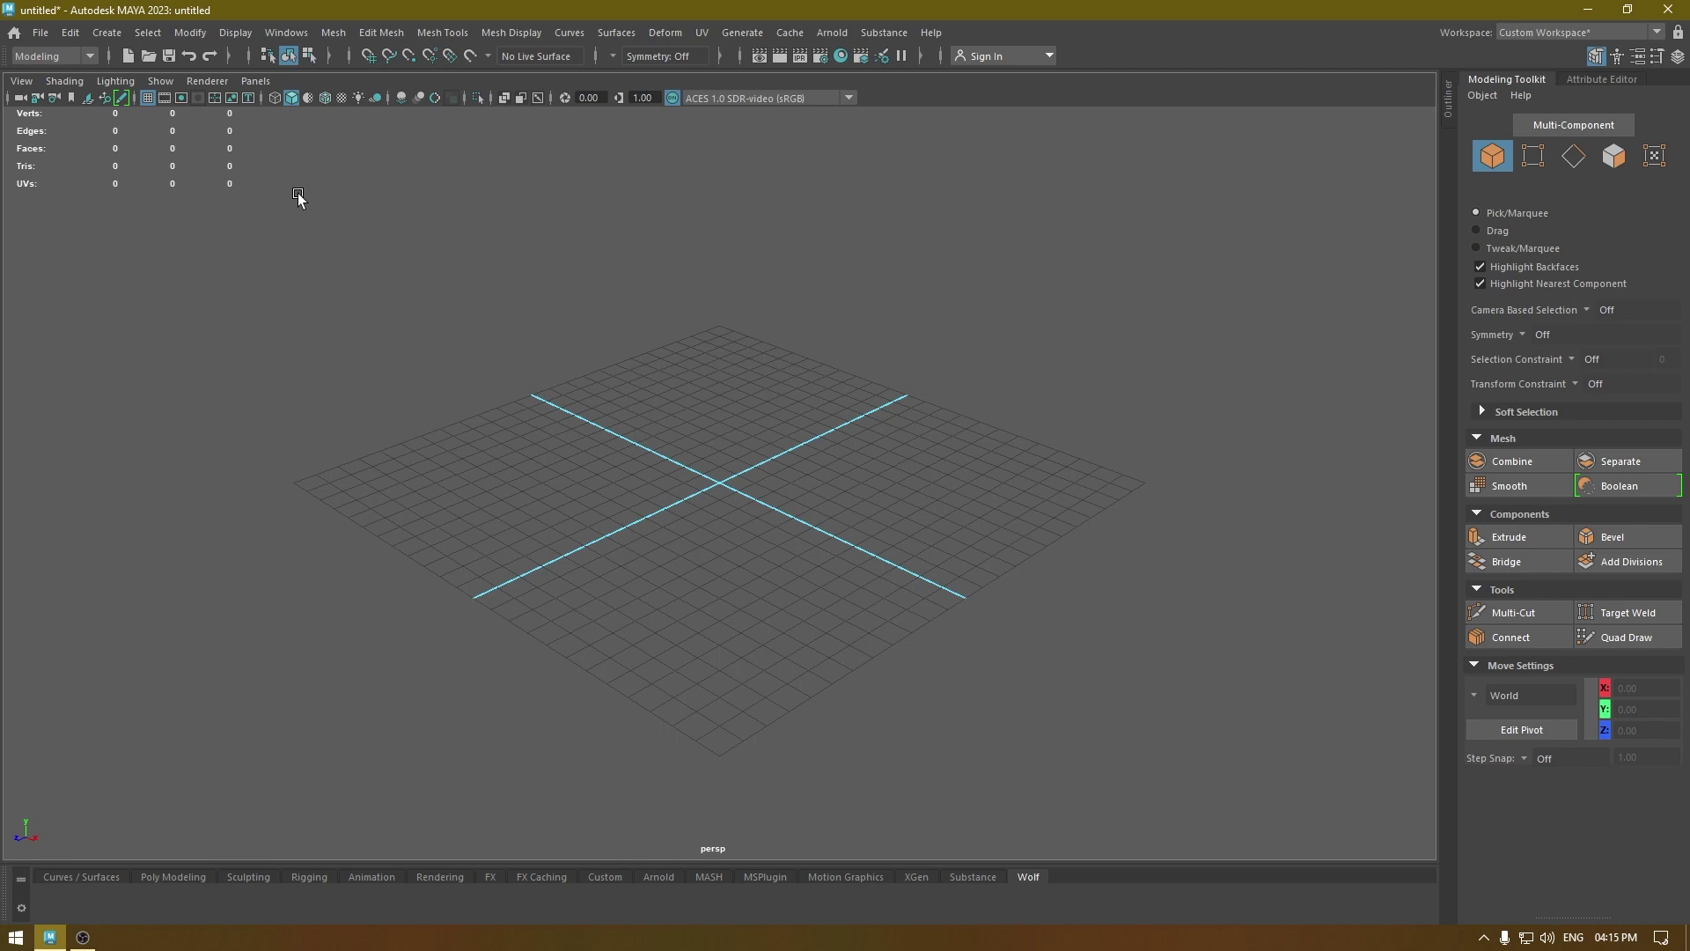
# Step: Add Edit > Delete by Type > History as a button on the Wolf shelf
pyautogui.click(71, 31)
pyautogui.moveTo(121, 244)
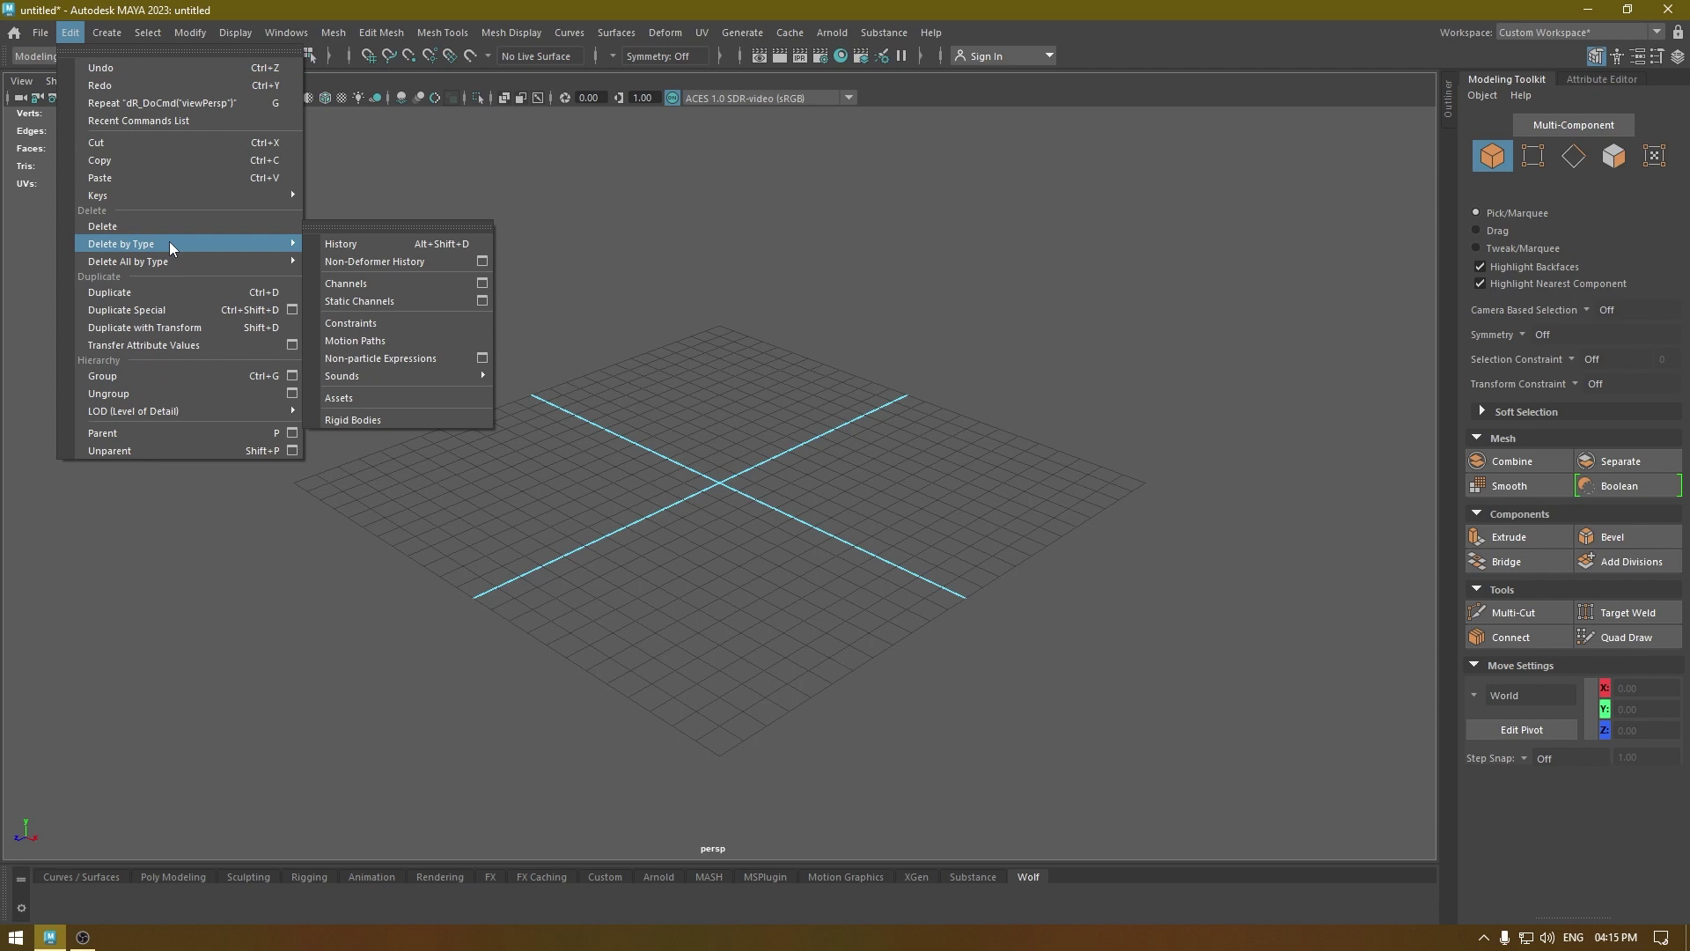
pyautogui.keyDown('ctrl'); pyautogui.keyDown('shift'); pyautogui.click(371, 242); pyautogui.keyUp('shift'); pyautogui.keyUp('ctrl')
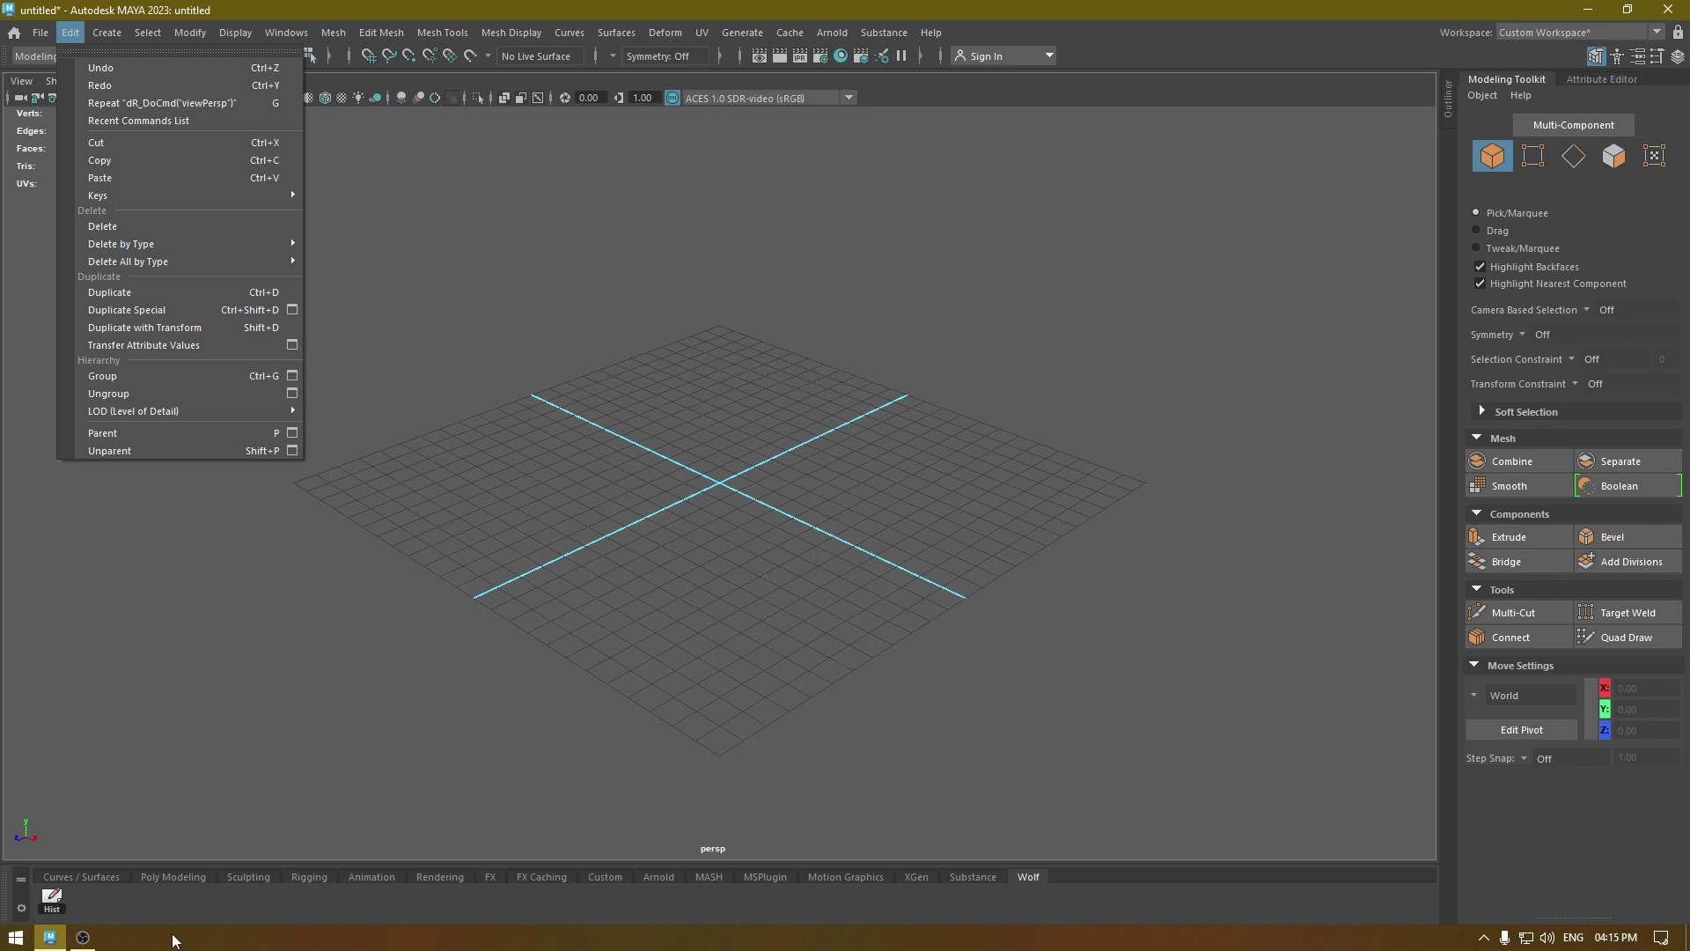
pyautogui.click(160, 794)
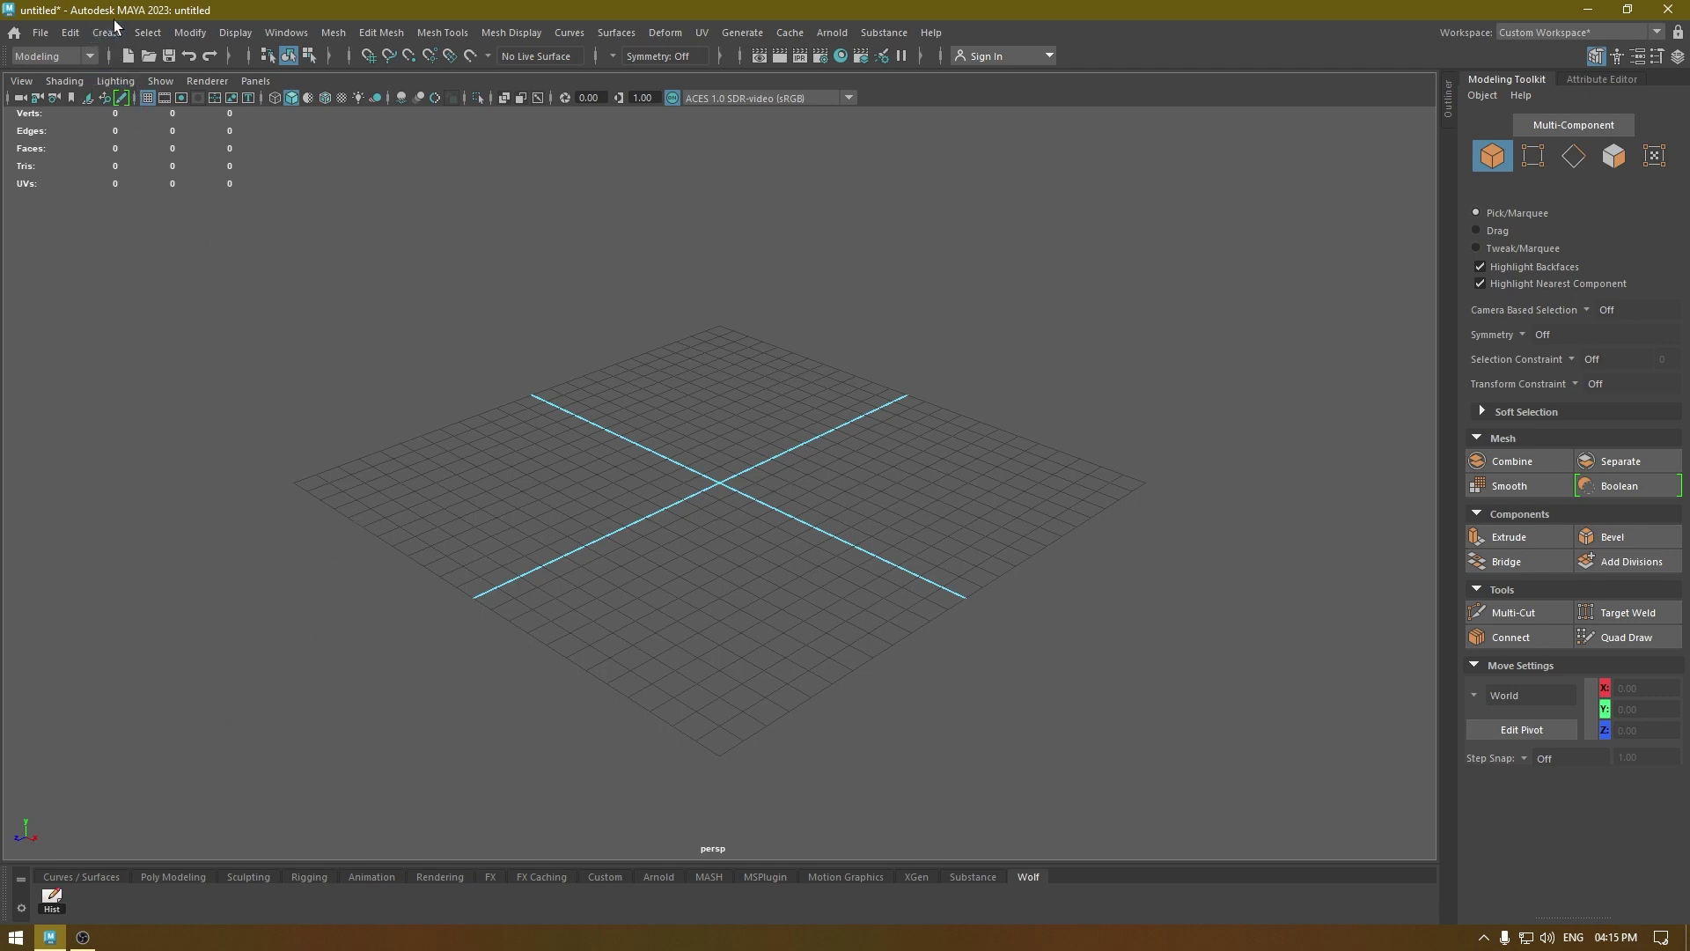
# Step: Browse the Mesh menu for commands to add to the Wolf shelf
pyautogui.click(334, 36)
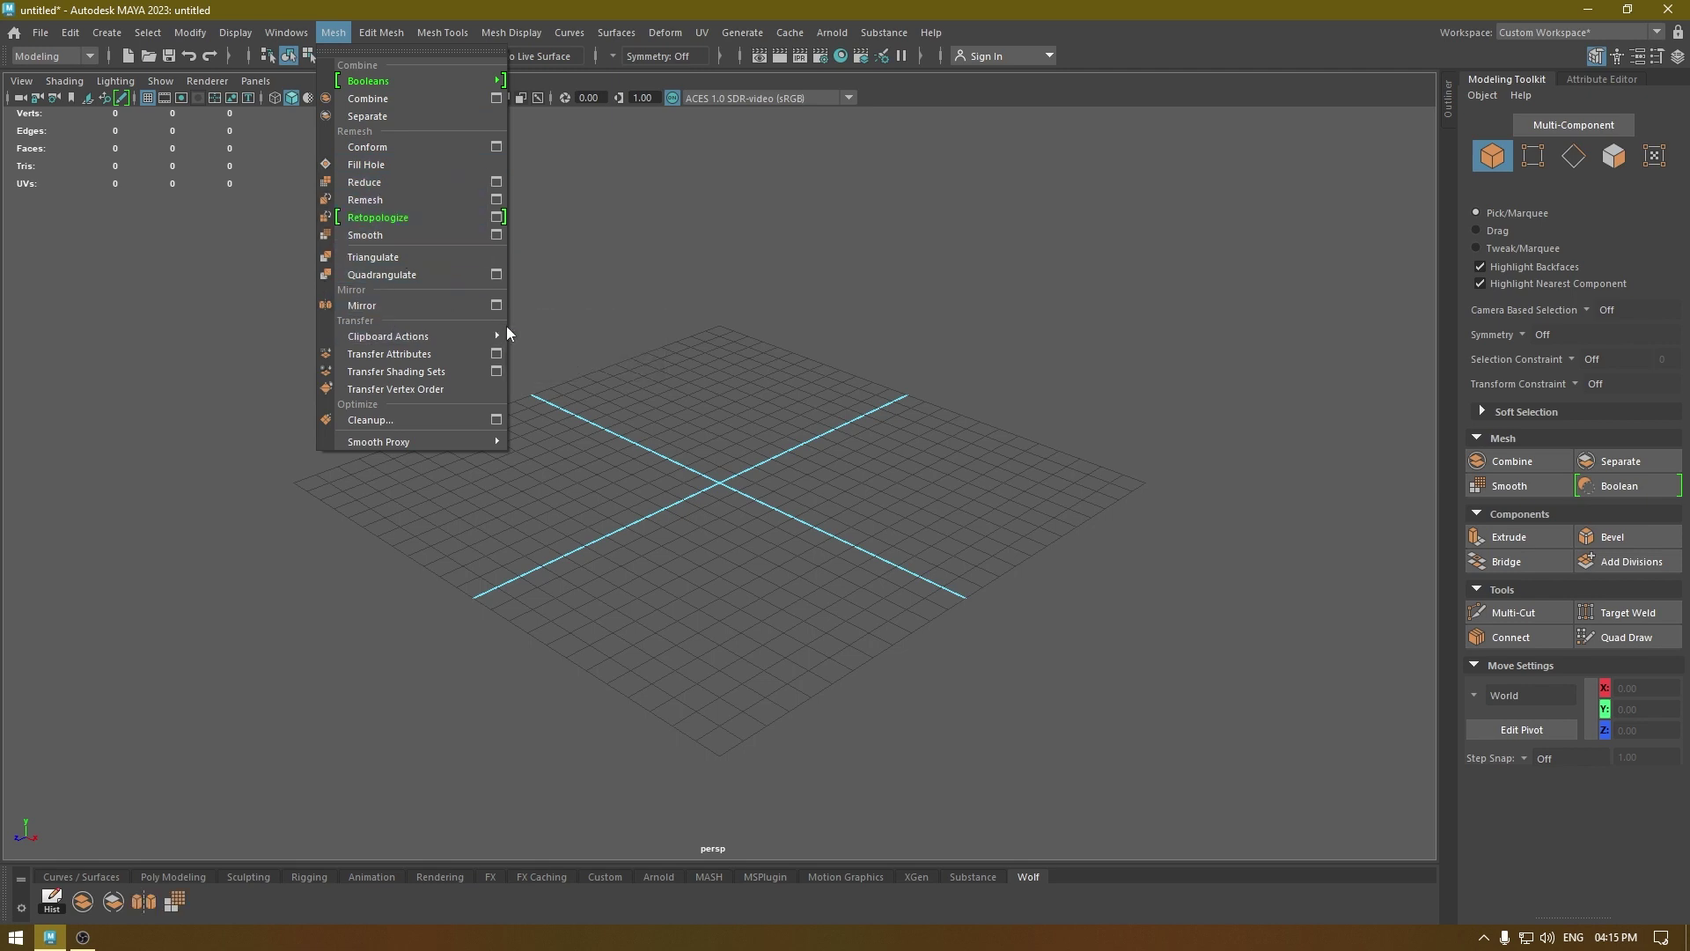
pyautogui.click(659, 526)
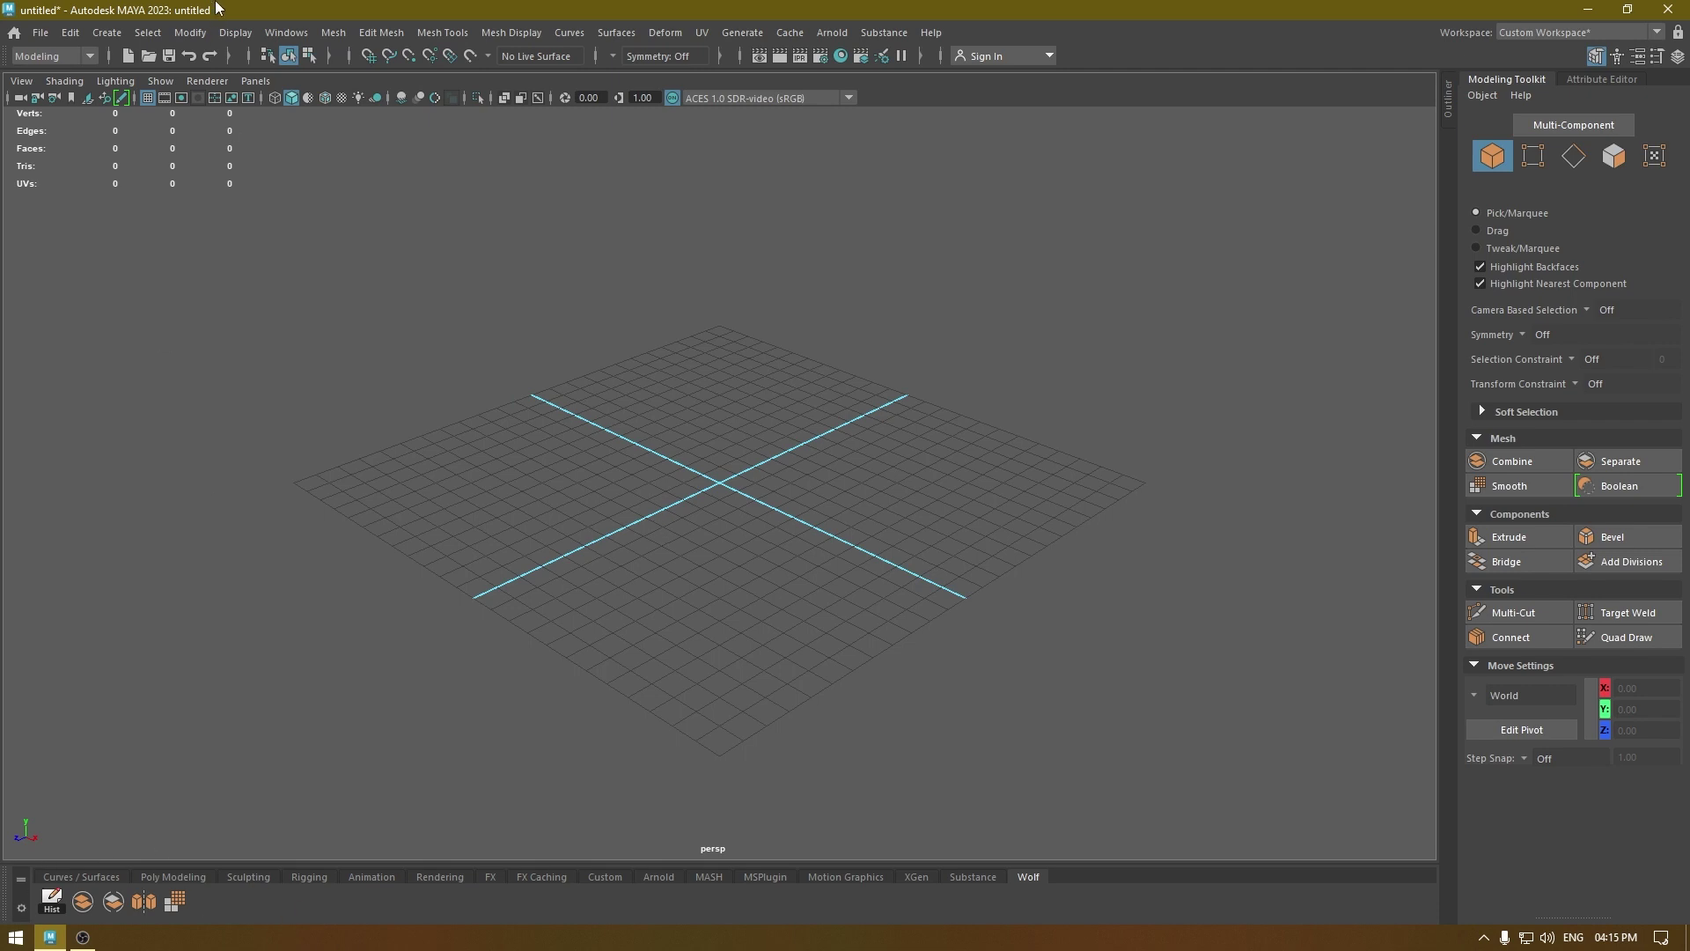
pyautogui.click(336, 31)
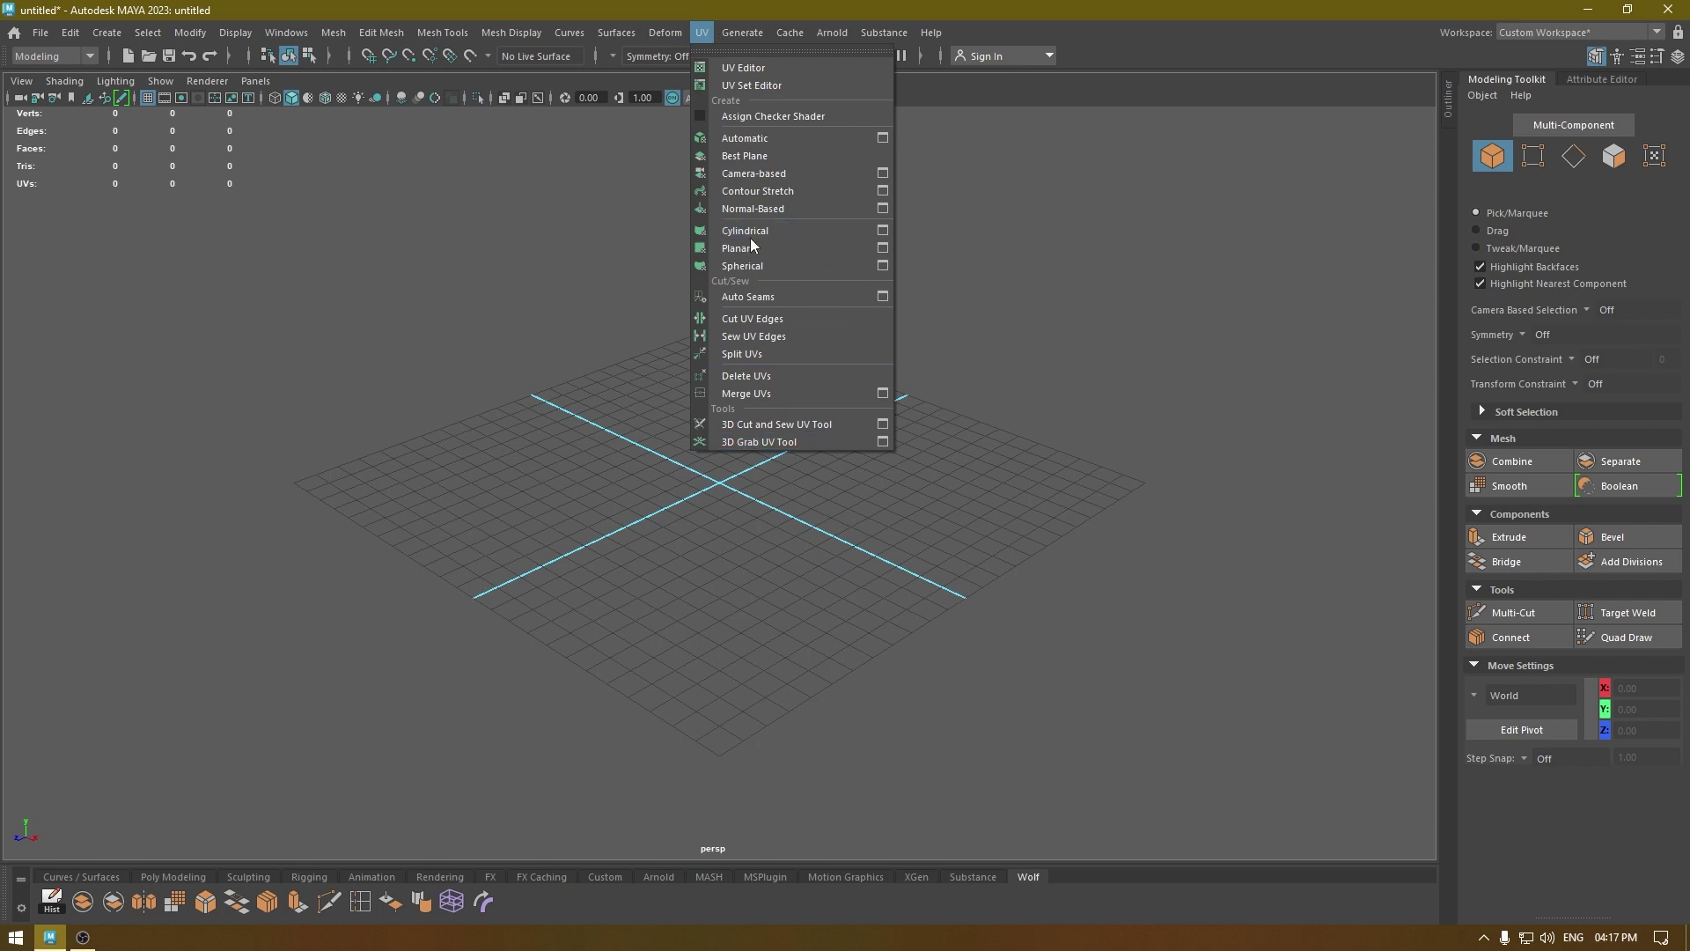
pyautogui.click(601, 587)
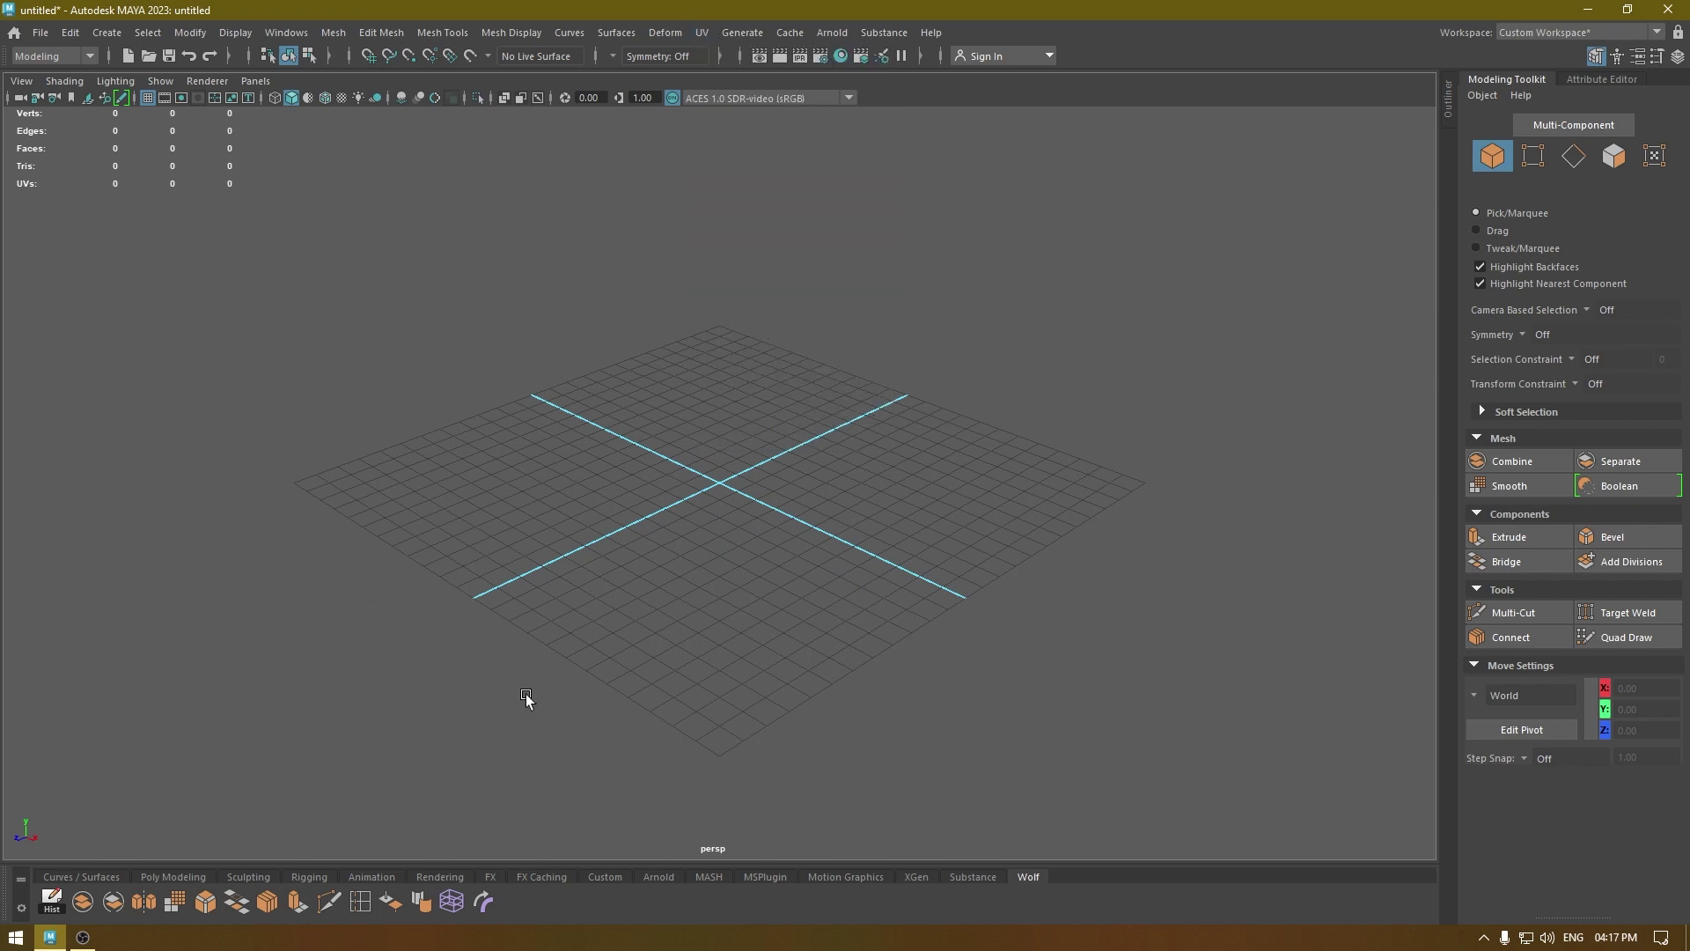
pyautogui.press('space')
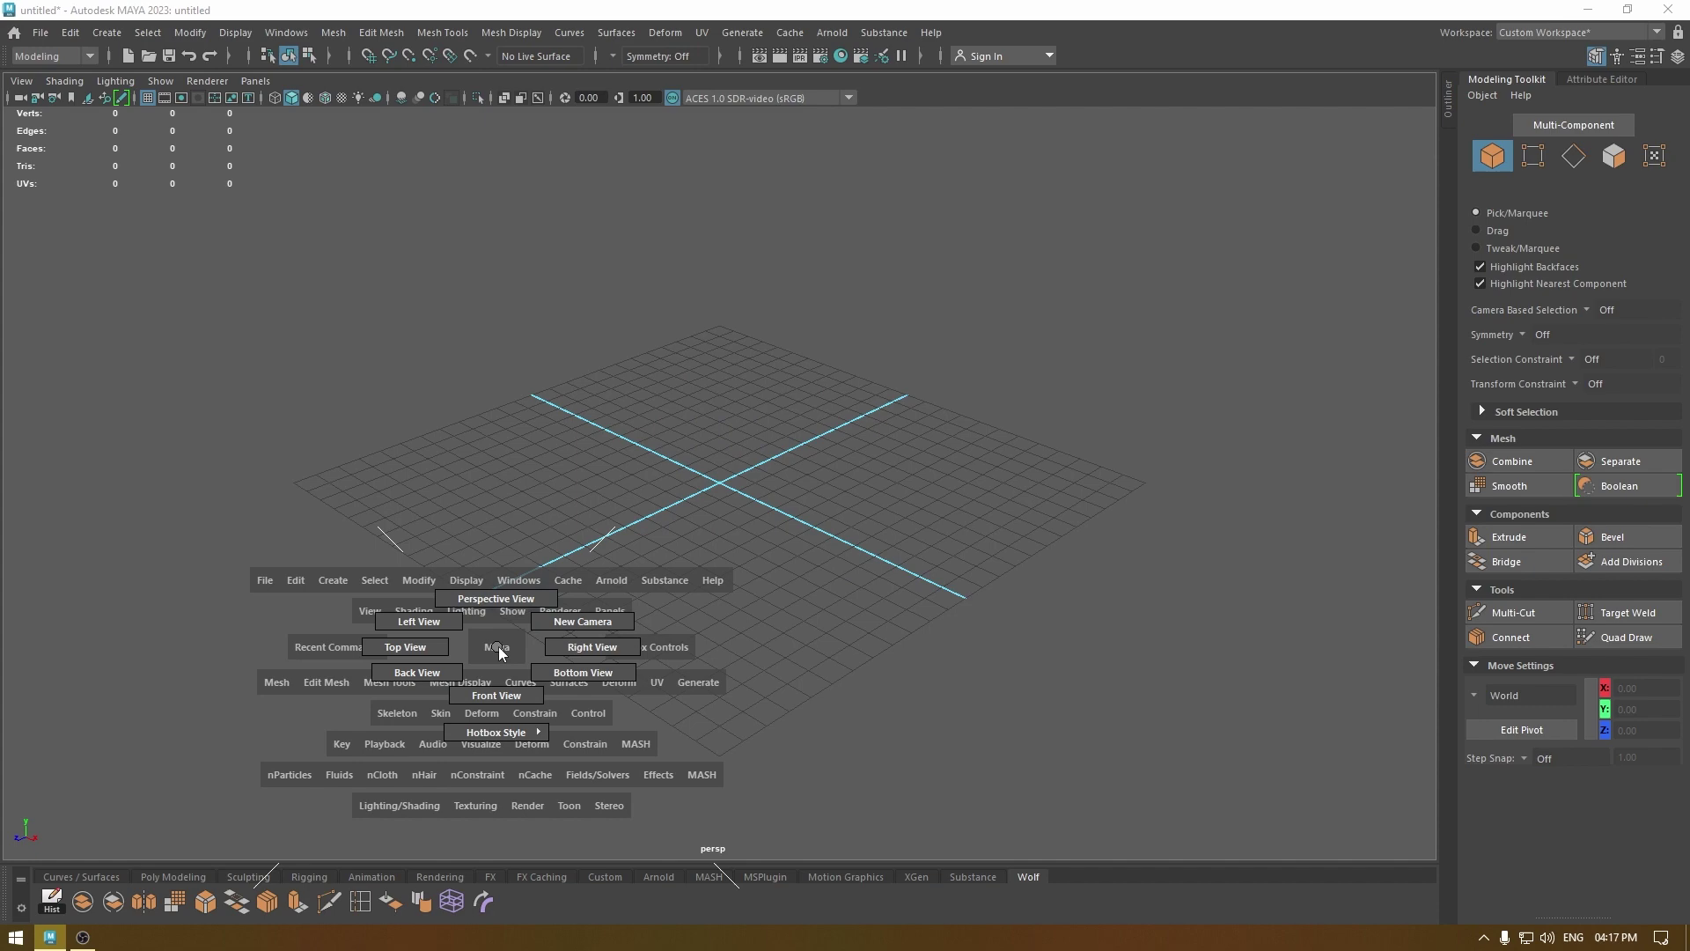
pyautogui.scroll(2, 615, 612)
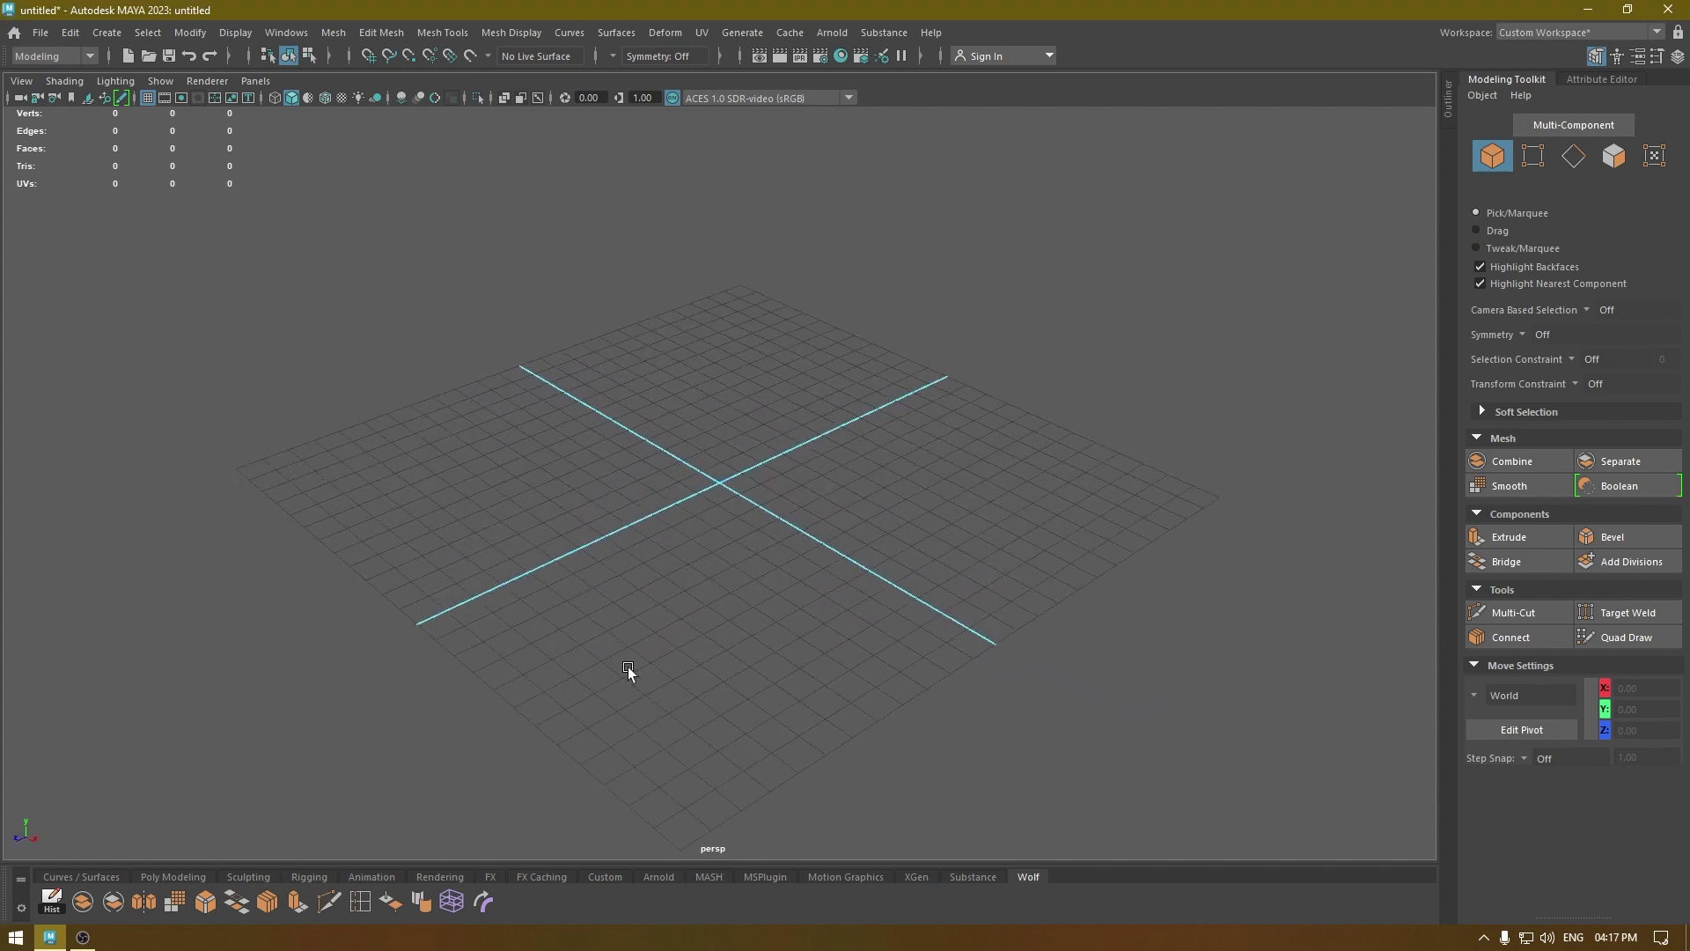
pyautogui.scroll(3, 627, 668)
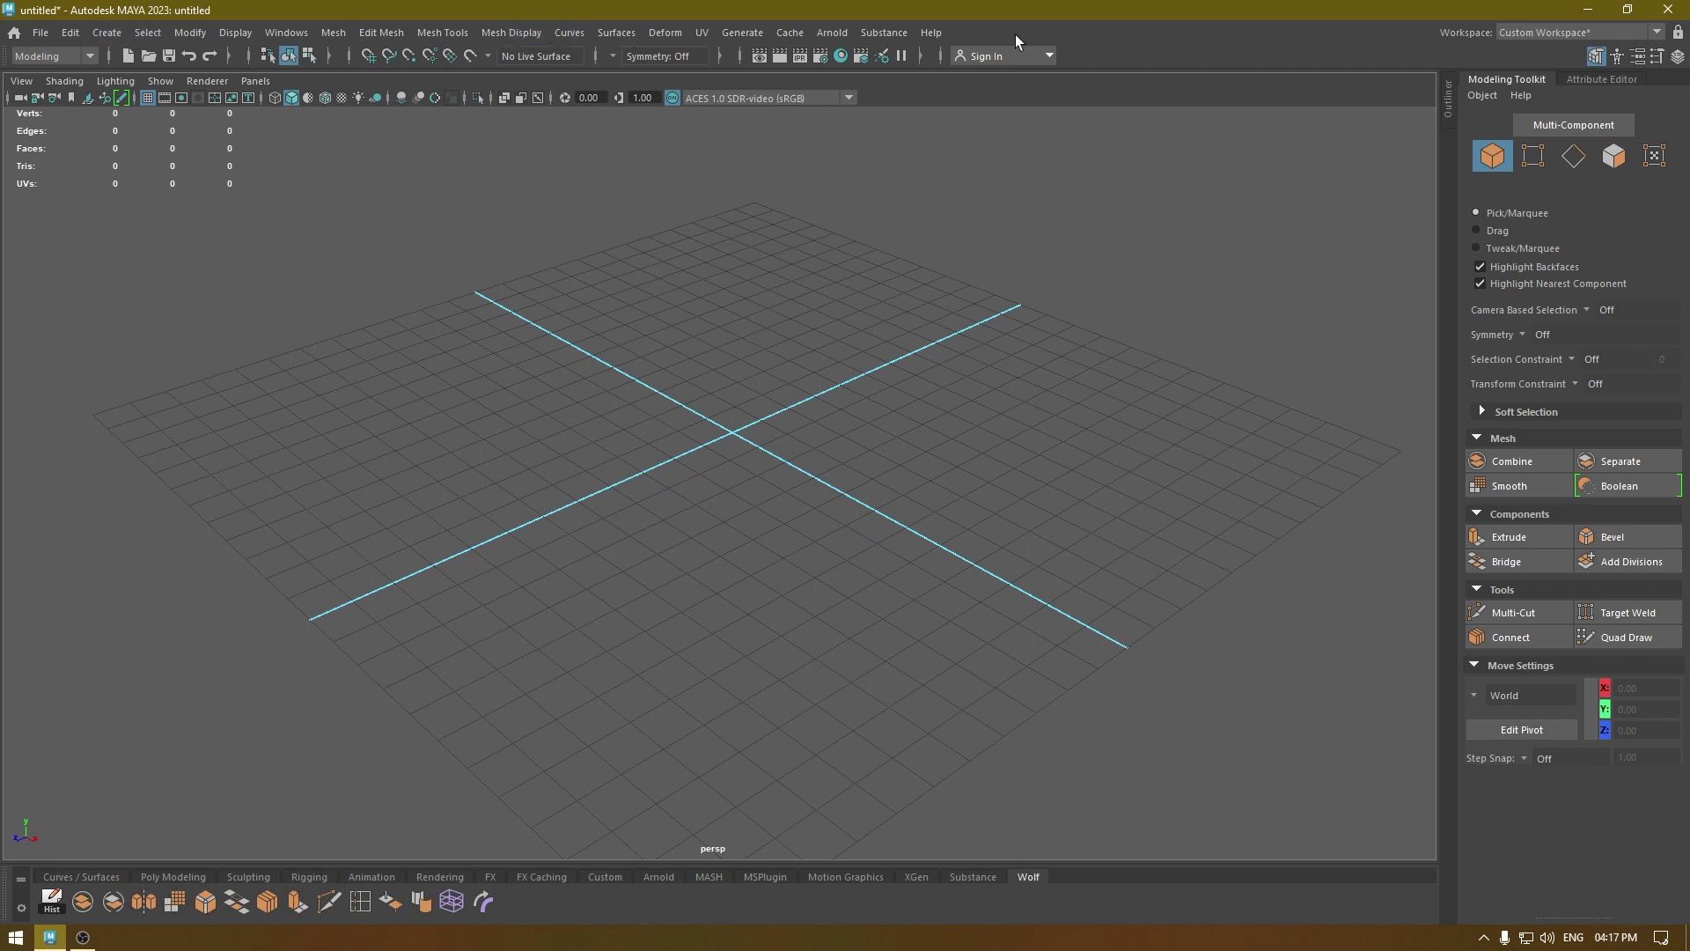
pyautogui.click(510, 32)
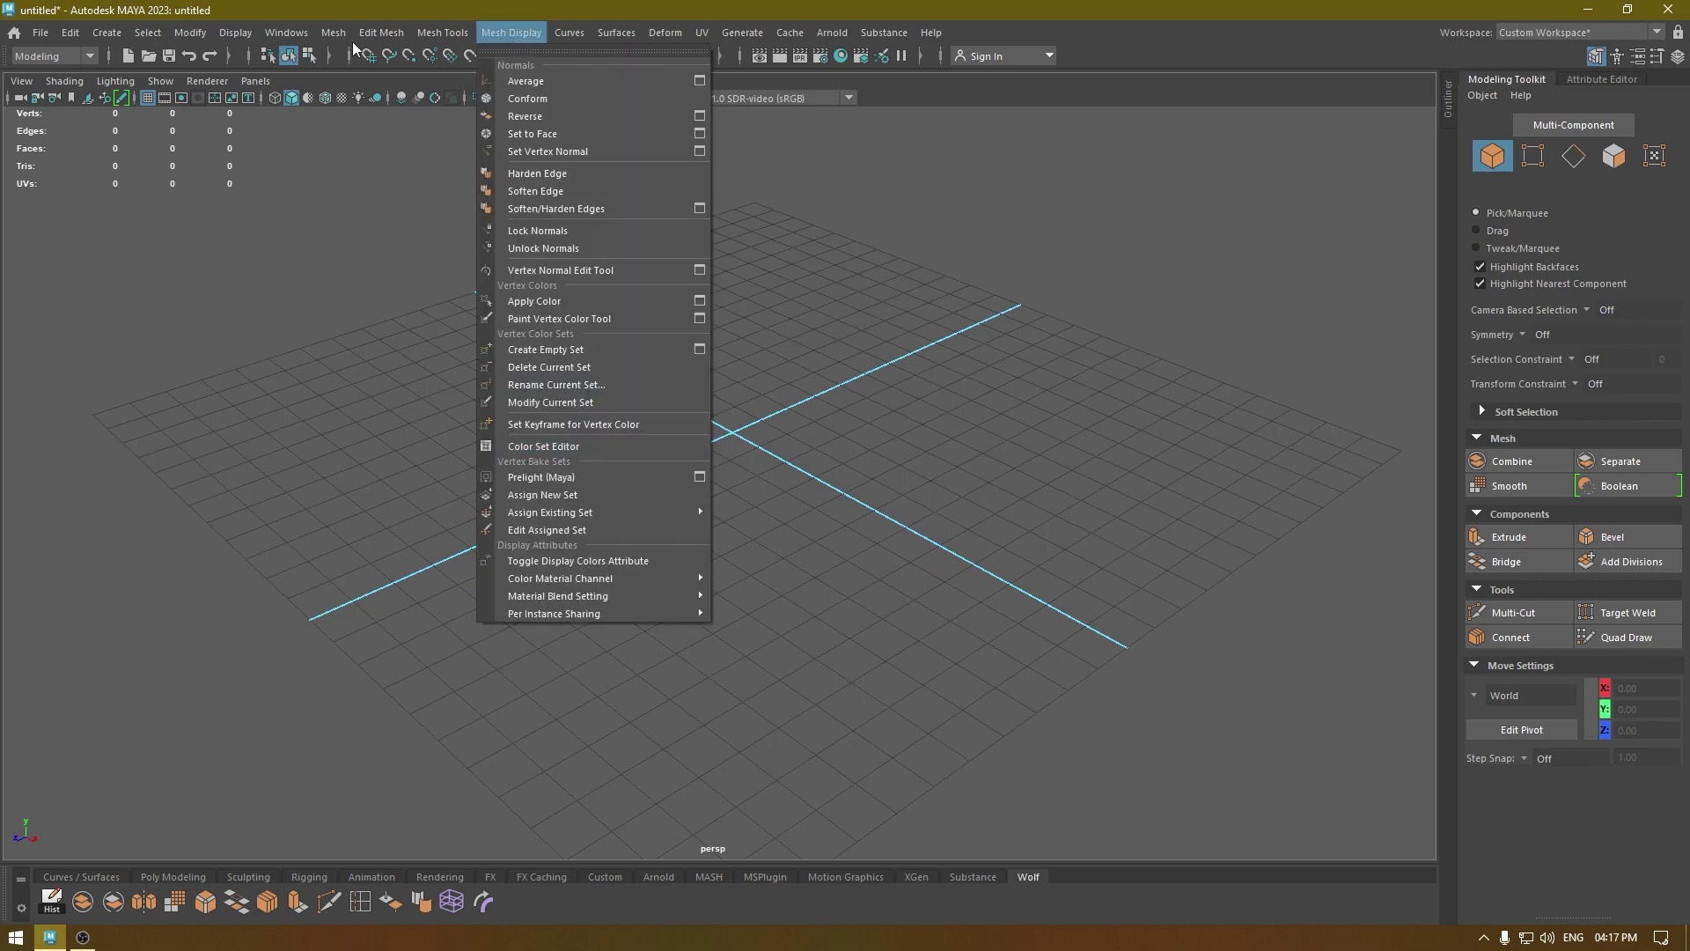
pyautogui.click(812, 201)
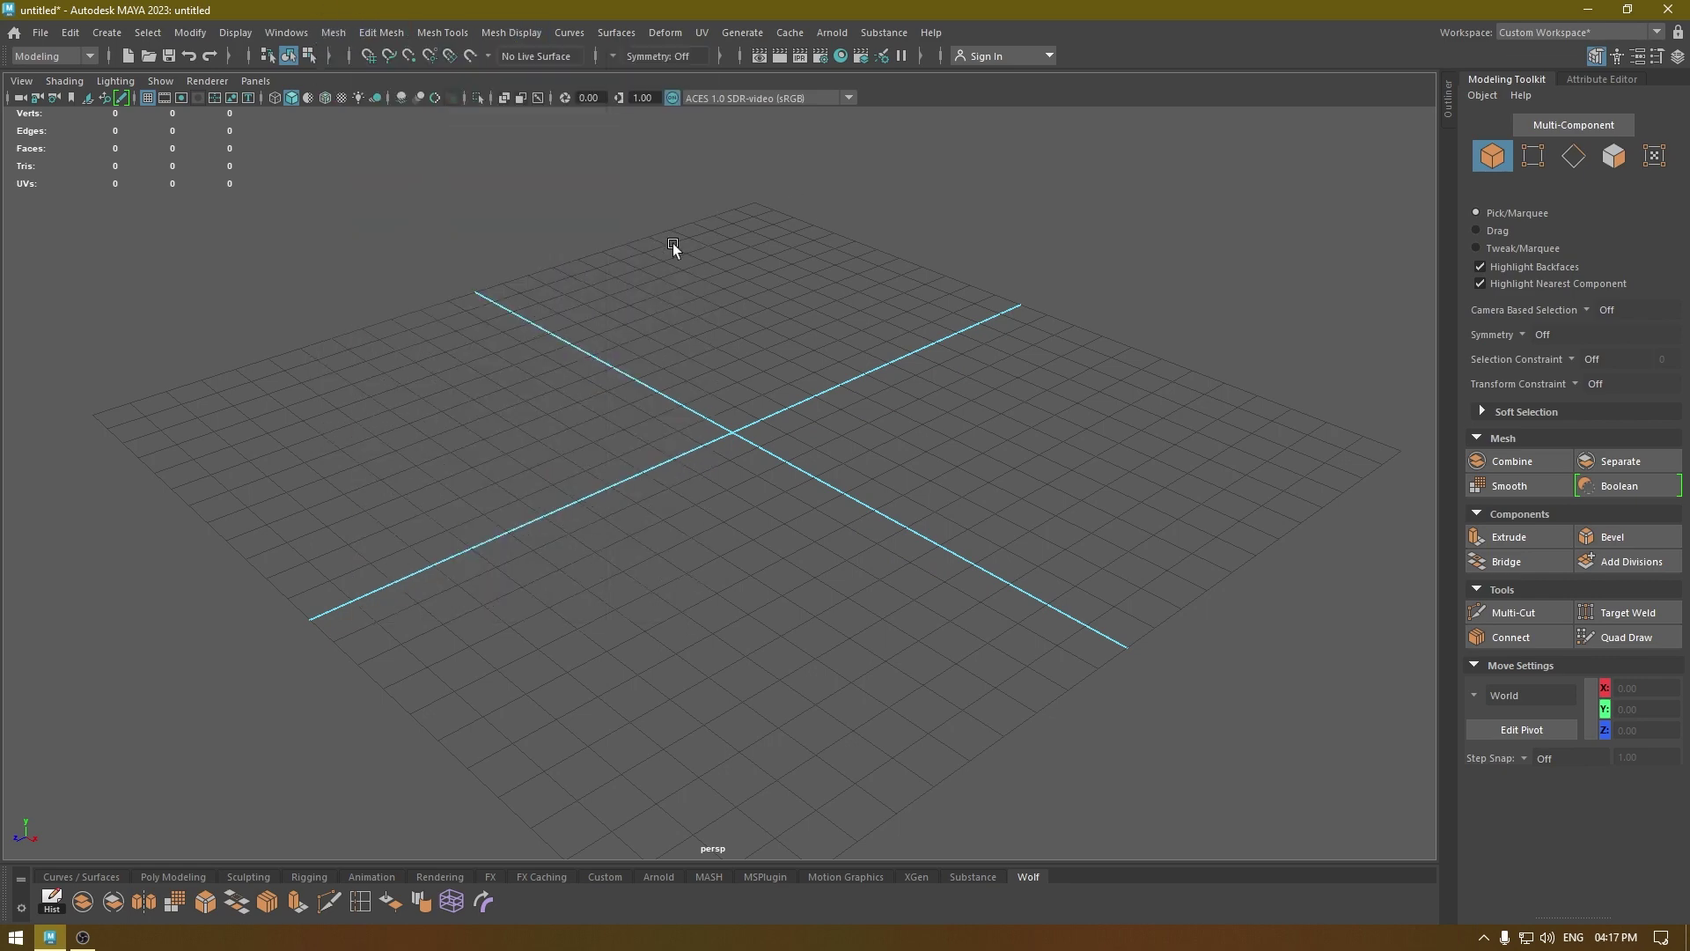
pyautogui.keyDown('alt'); pyautogui.moveTo(673, 243); pyautogui.dragTo(658, 238); pyautogui.keyUp('alt')
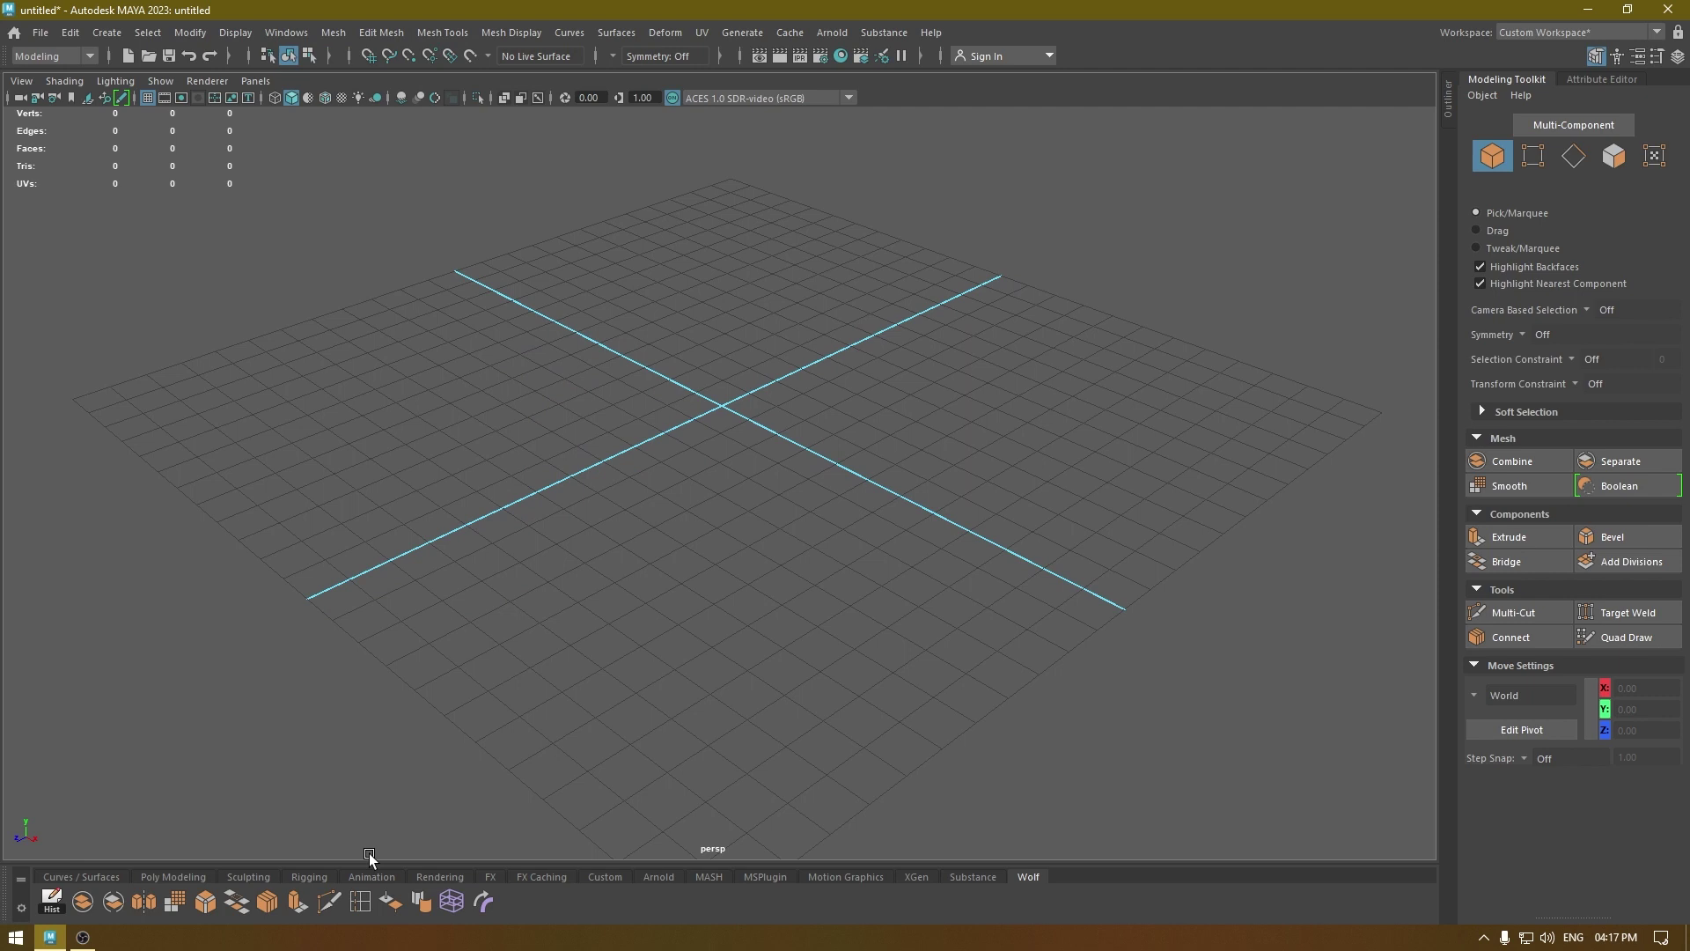
# Step: Open the Shelf Editor from a Wolf shelf icon and view the Shelves tab
pyautogui.rightClick(262, 903)
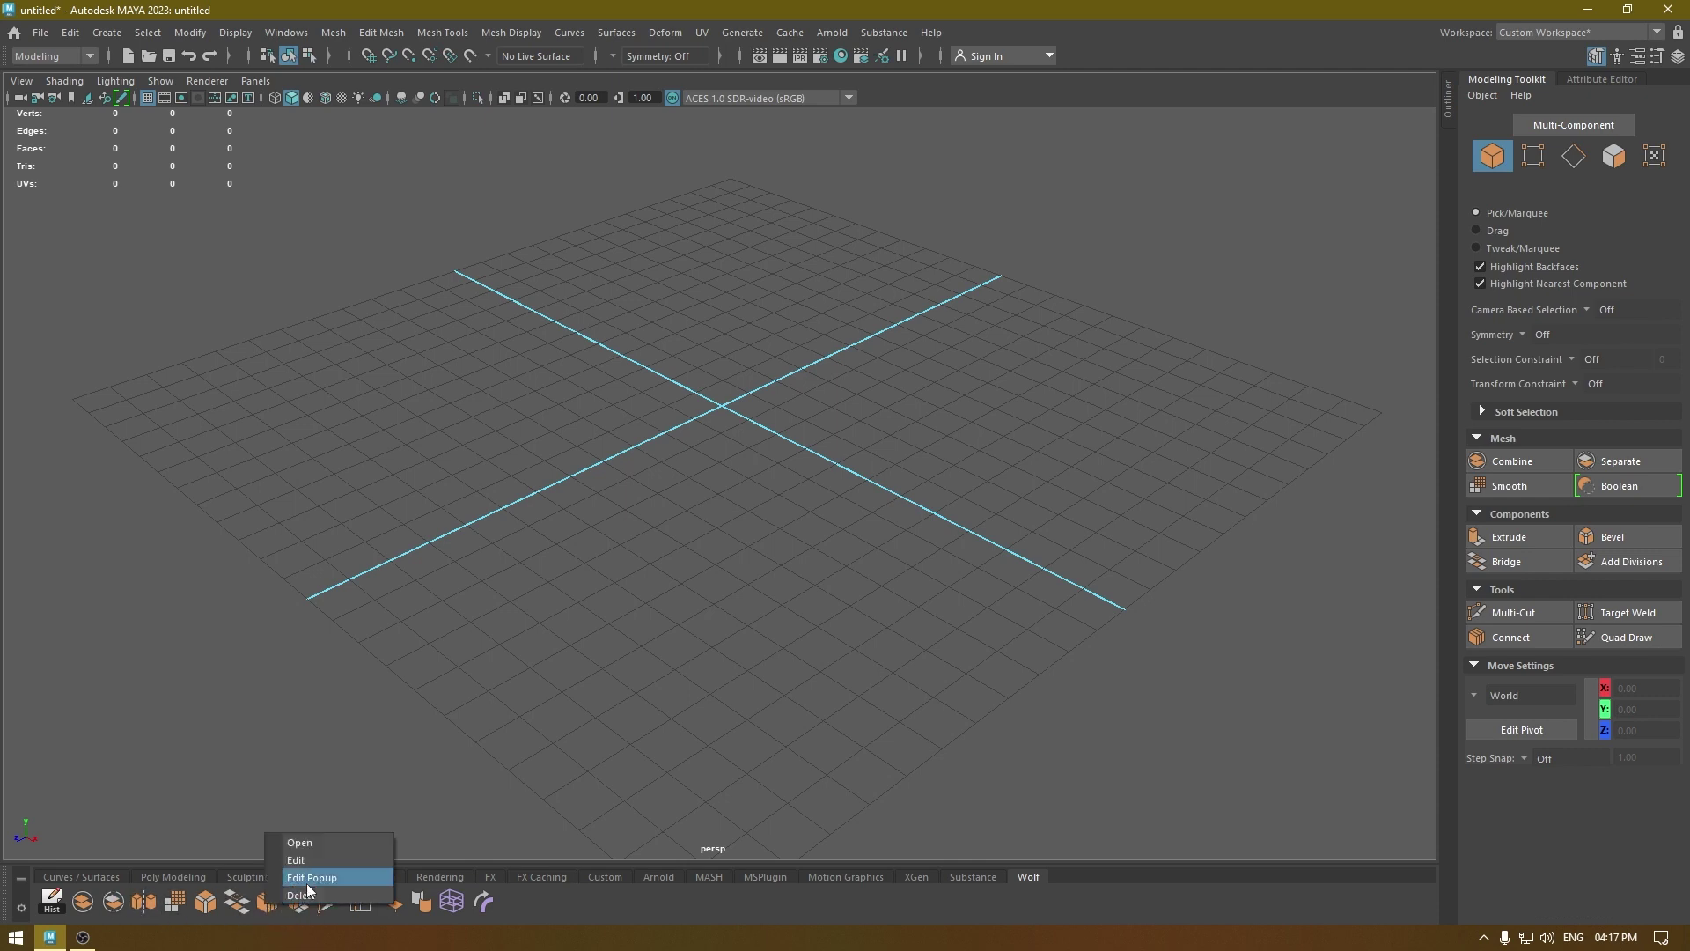
pyautogui.click(308, 860)
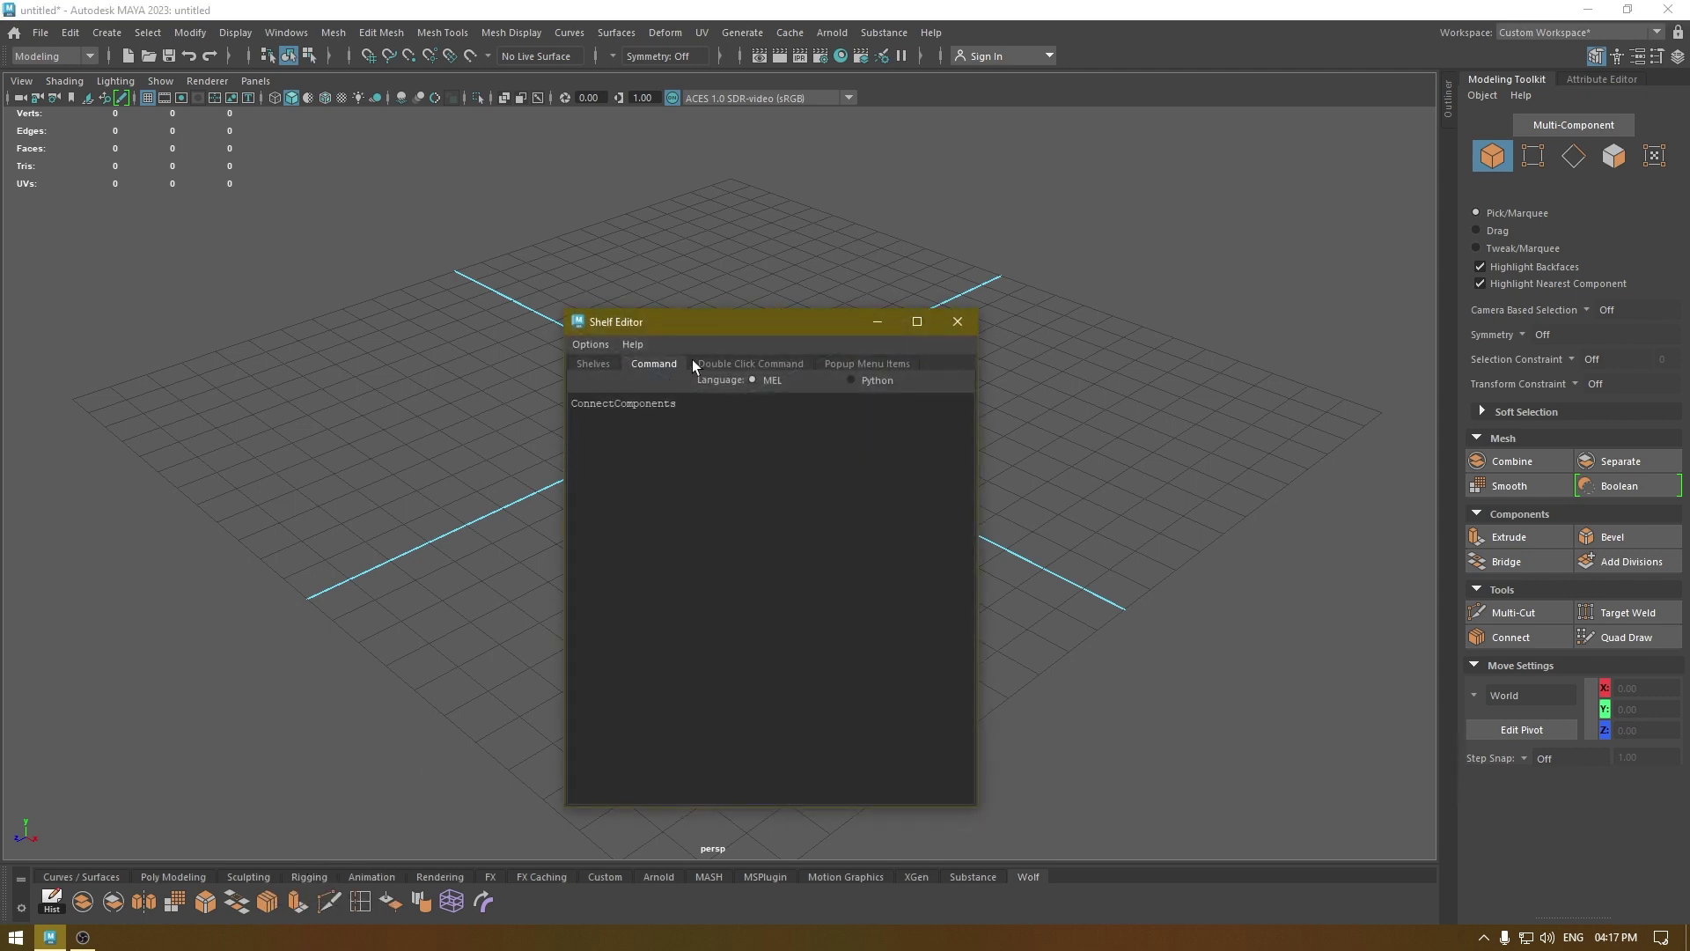
pyautogui.click(589, 361)
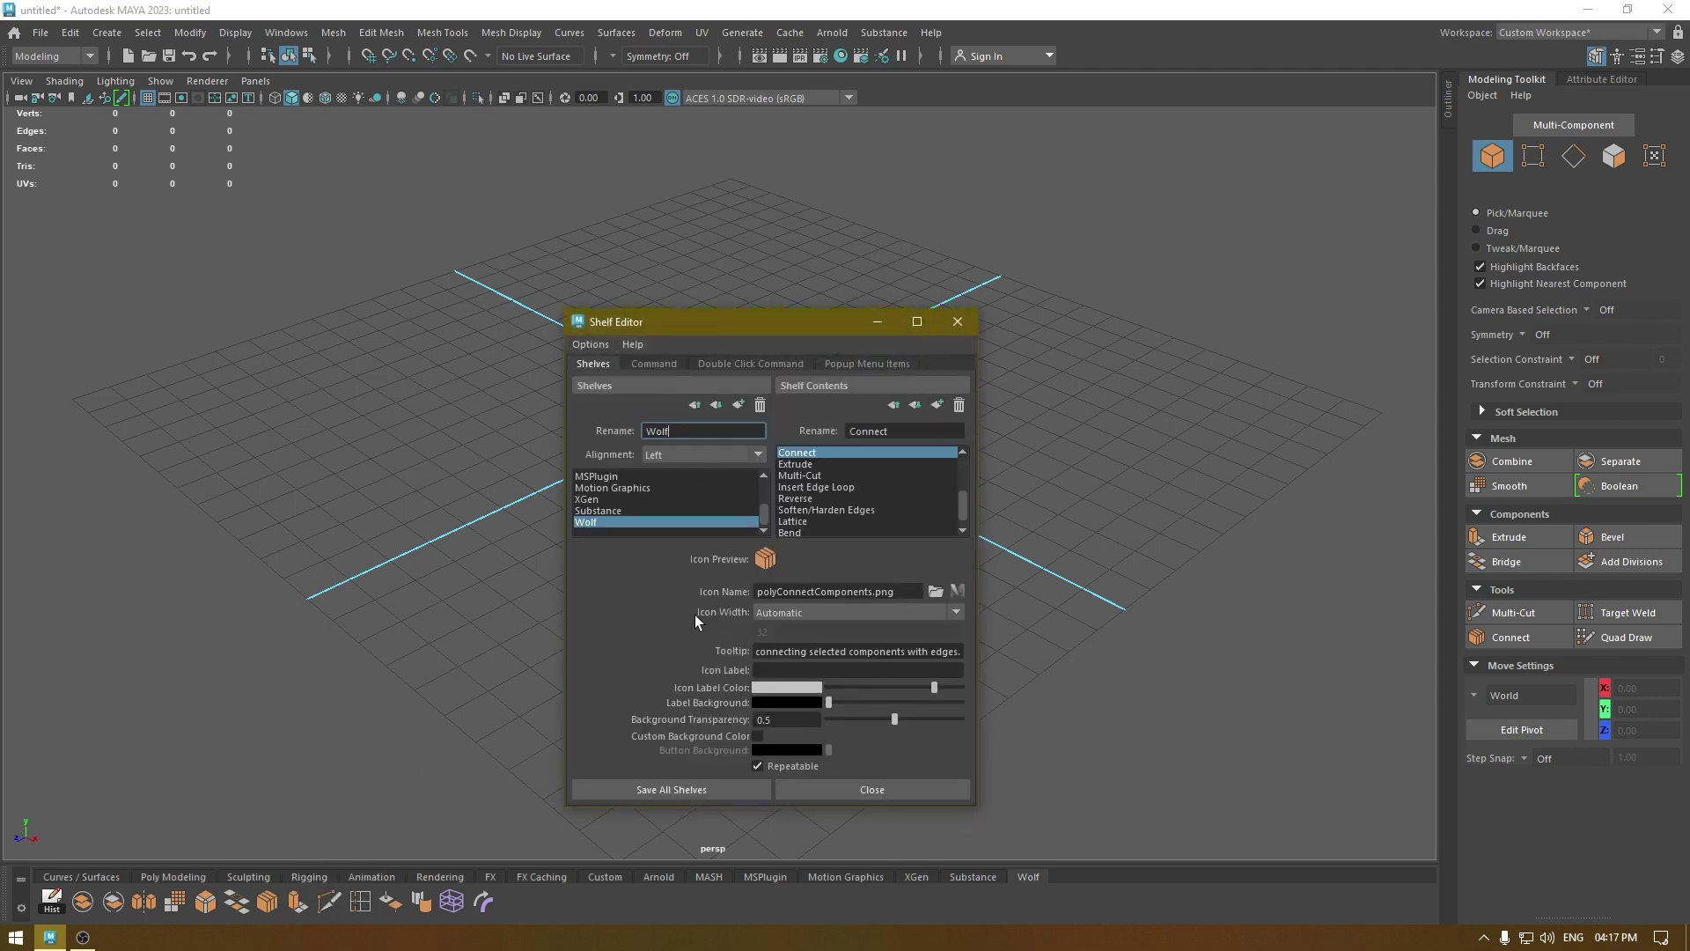
# Step: Browse for a replacement icon image, cancel without choosing, and reposition the editor window
pyautogui.click(934, 592)
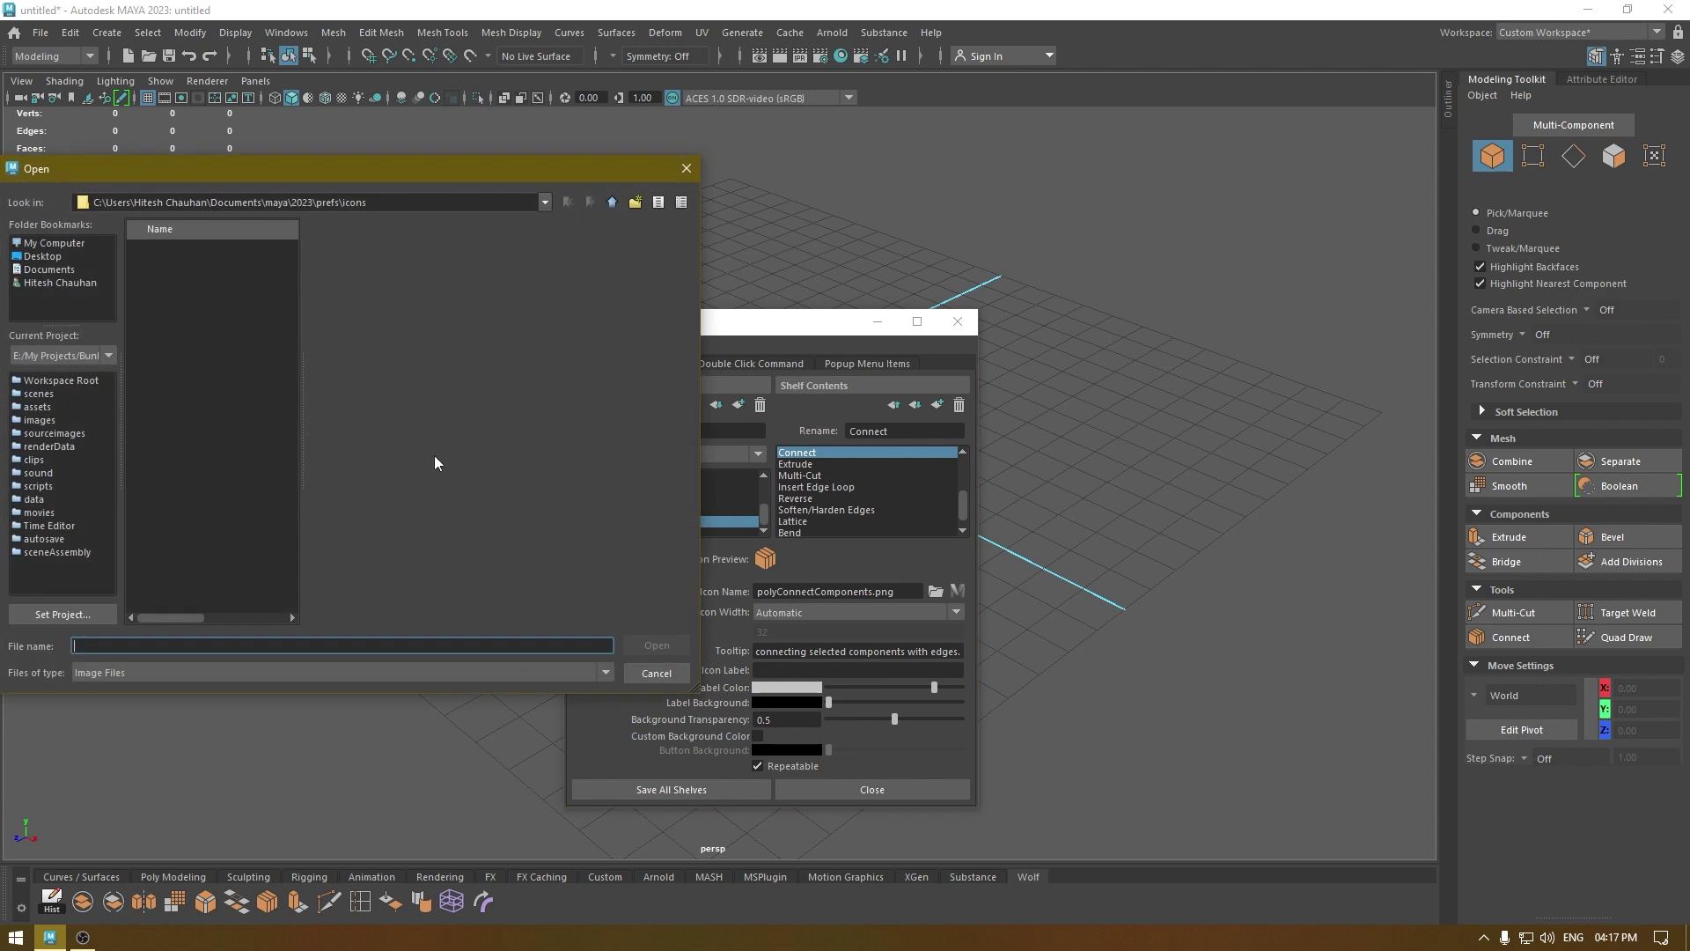
pyautogui.tripleClick(380, 203)
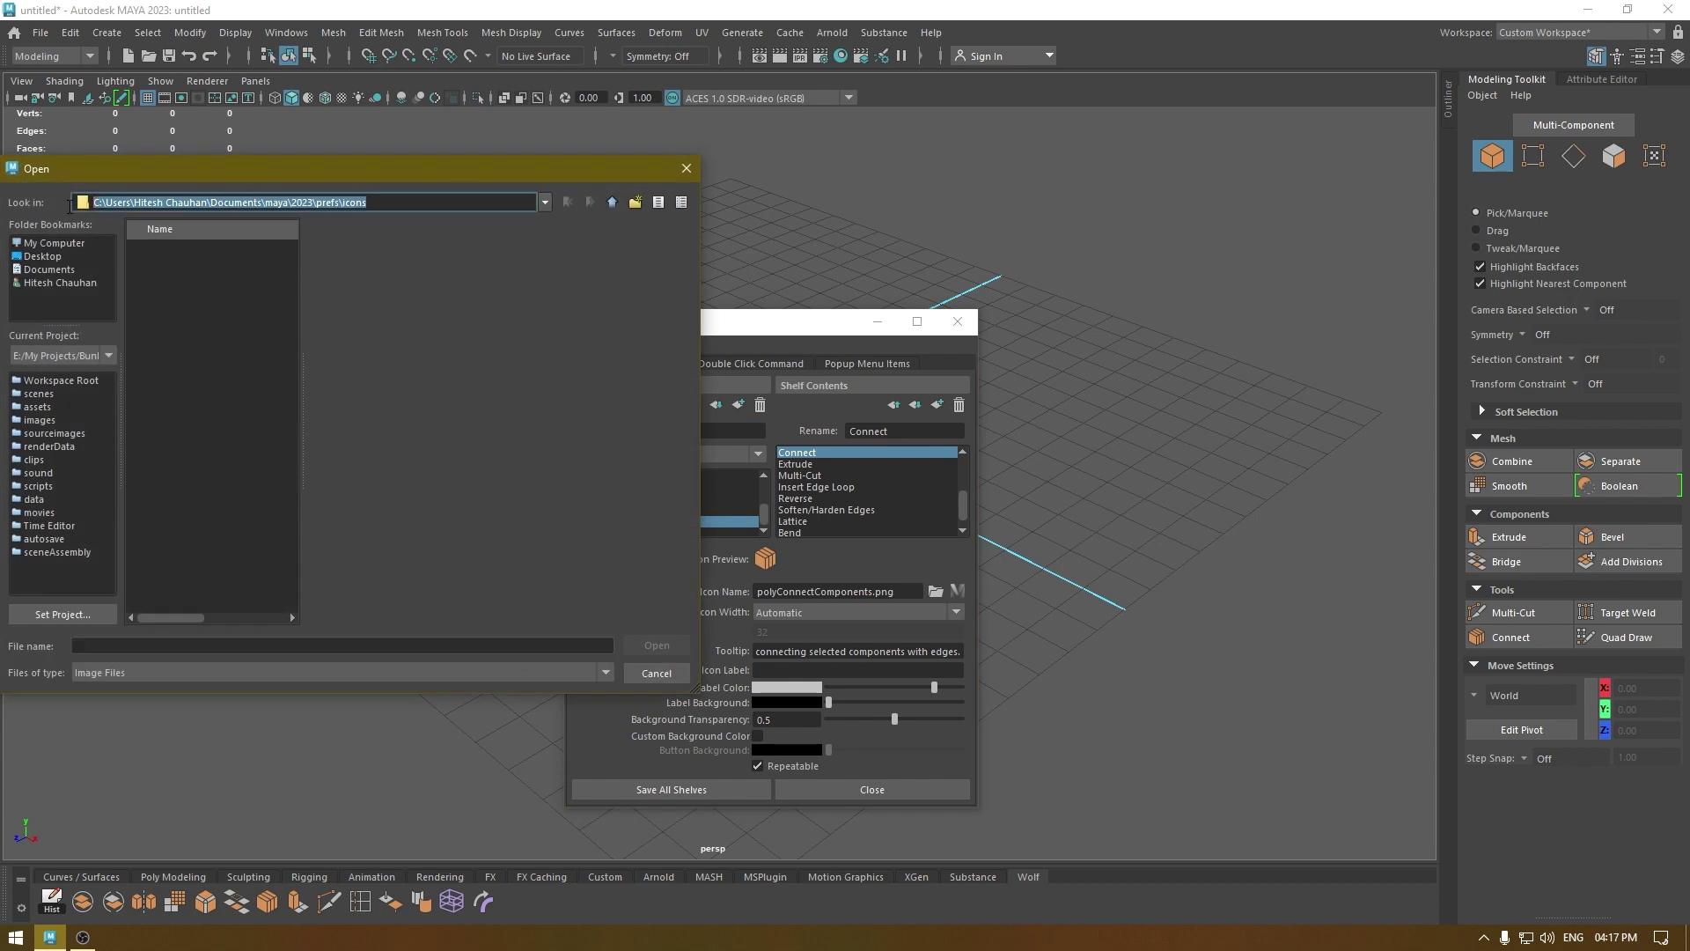
pyautogui.click(206, 358)
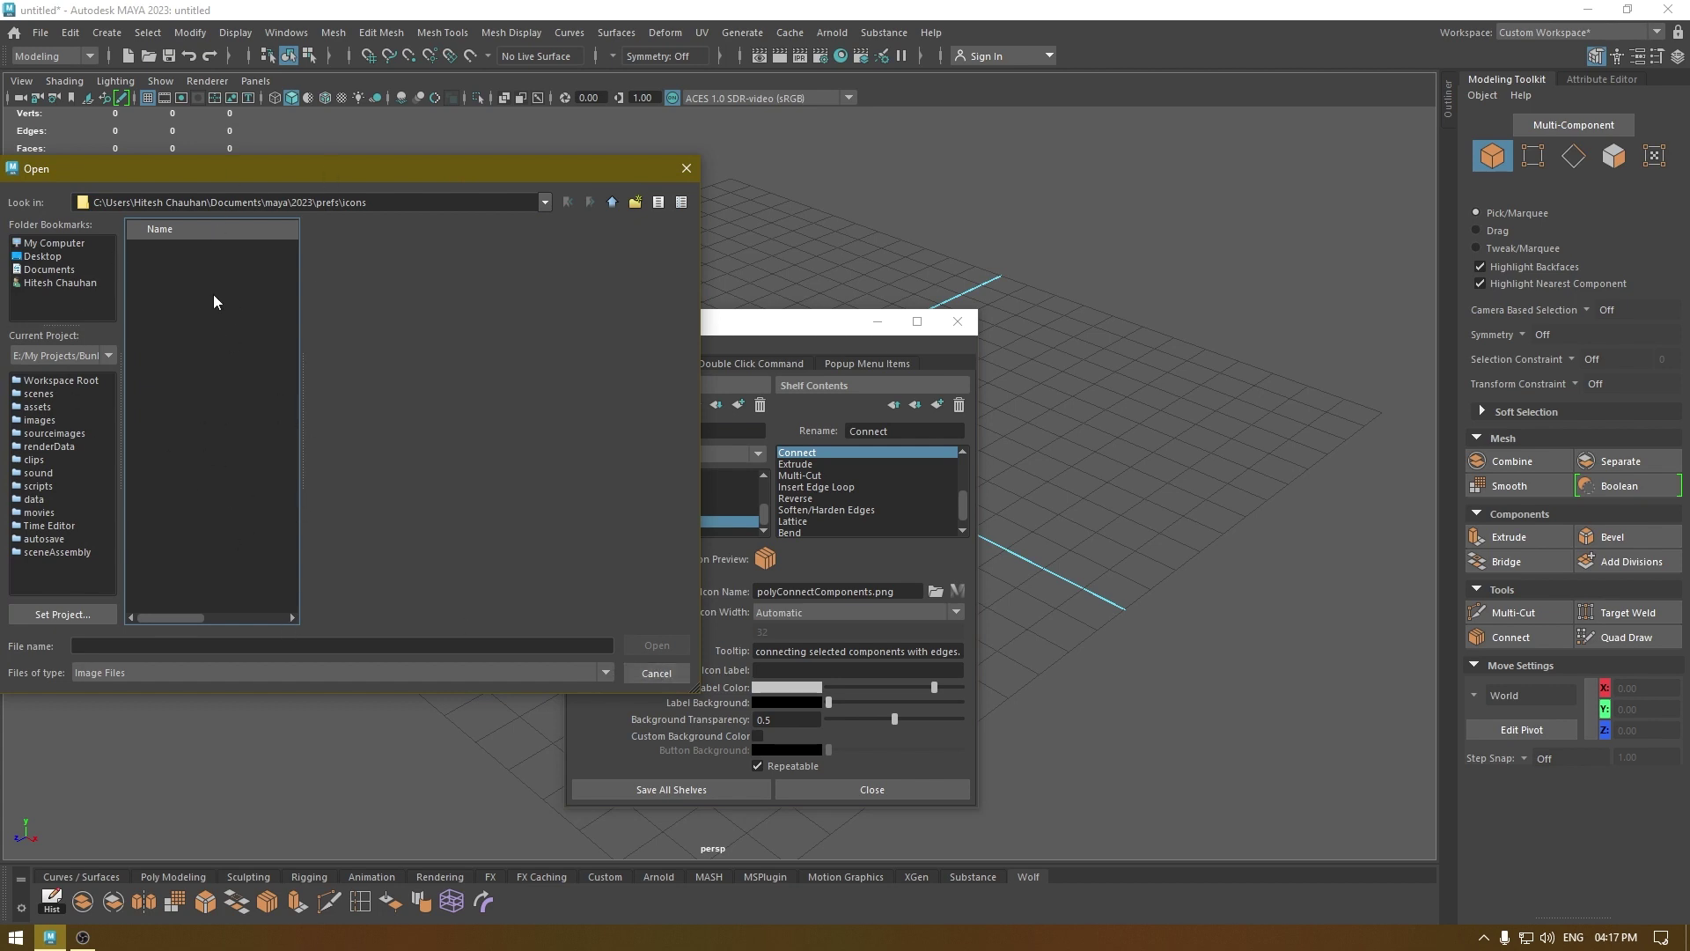
pyautogui.click(652, 675)
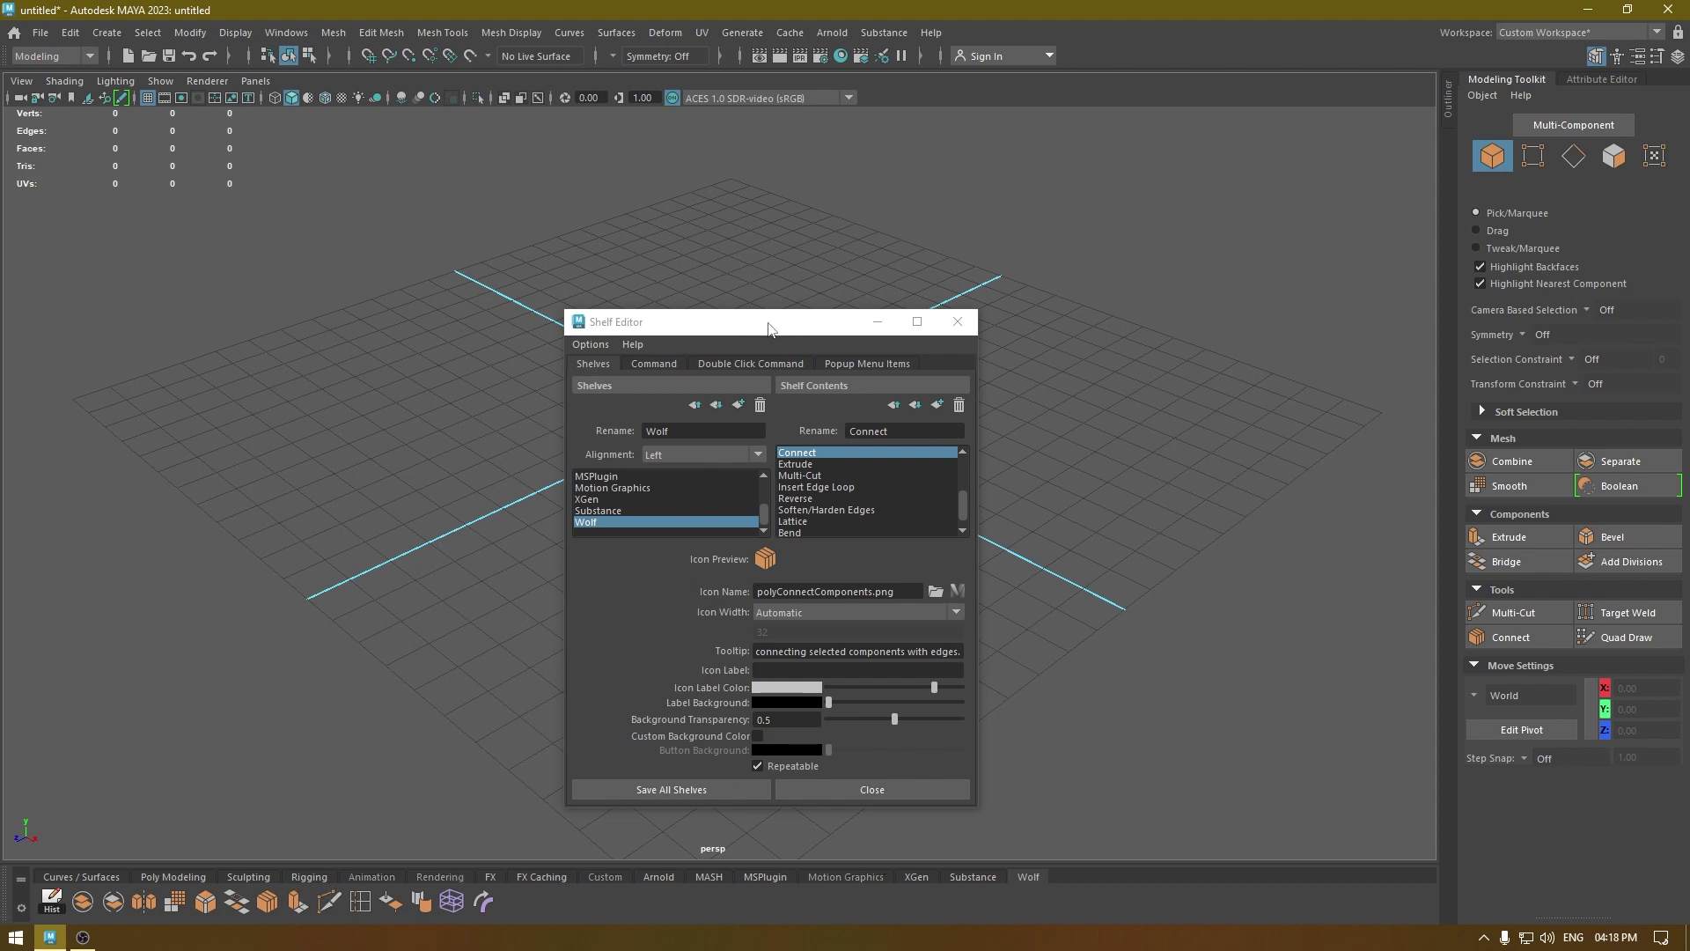
pyautogui.moveTo(771, 326); pyautogui.dragTo(711, 149)
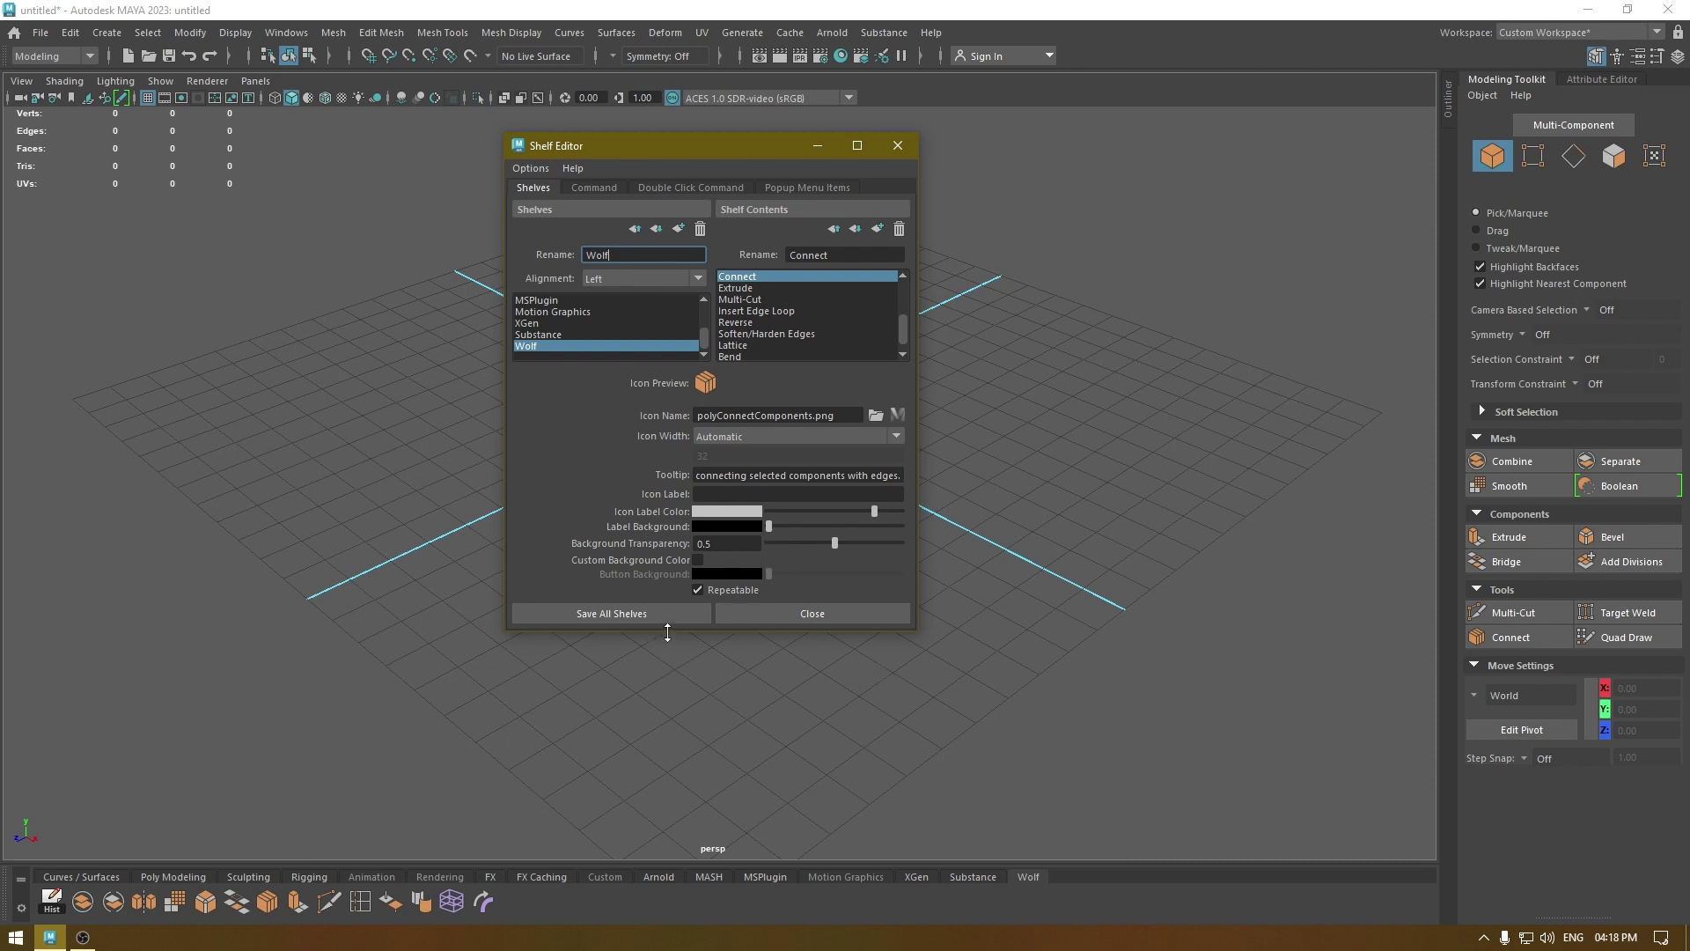
# Step: Dismiss the Shelf Editor with its Close button, leaving the Wolf shelf visible
pyautogui.click(785, 611)
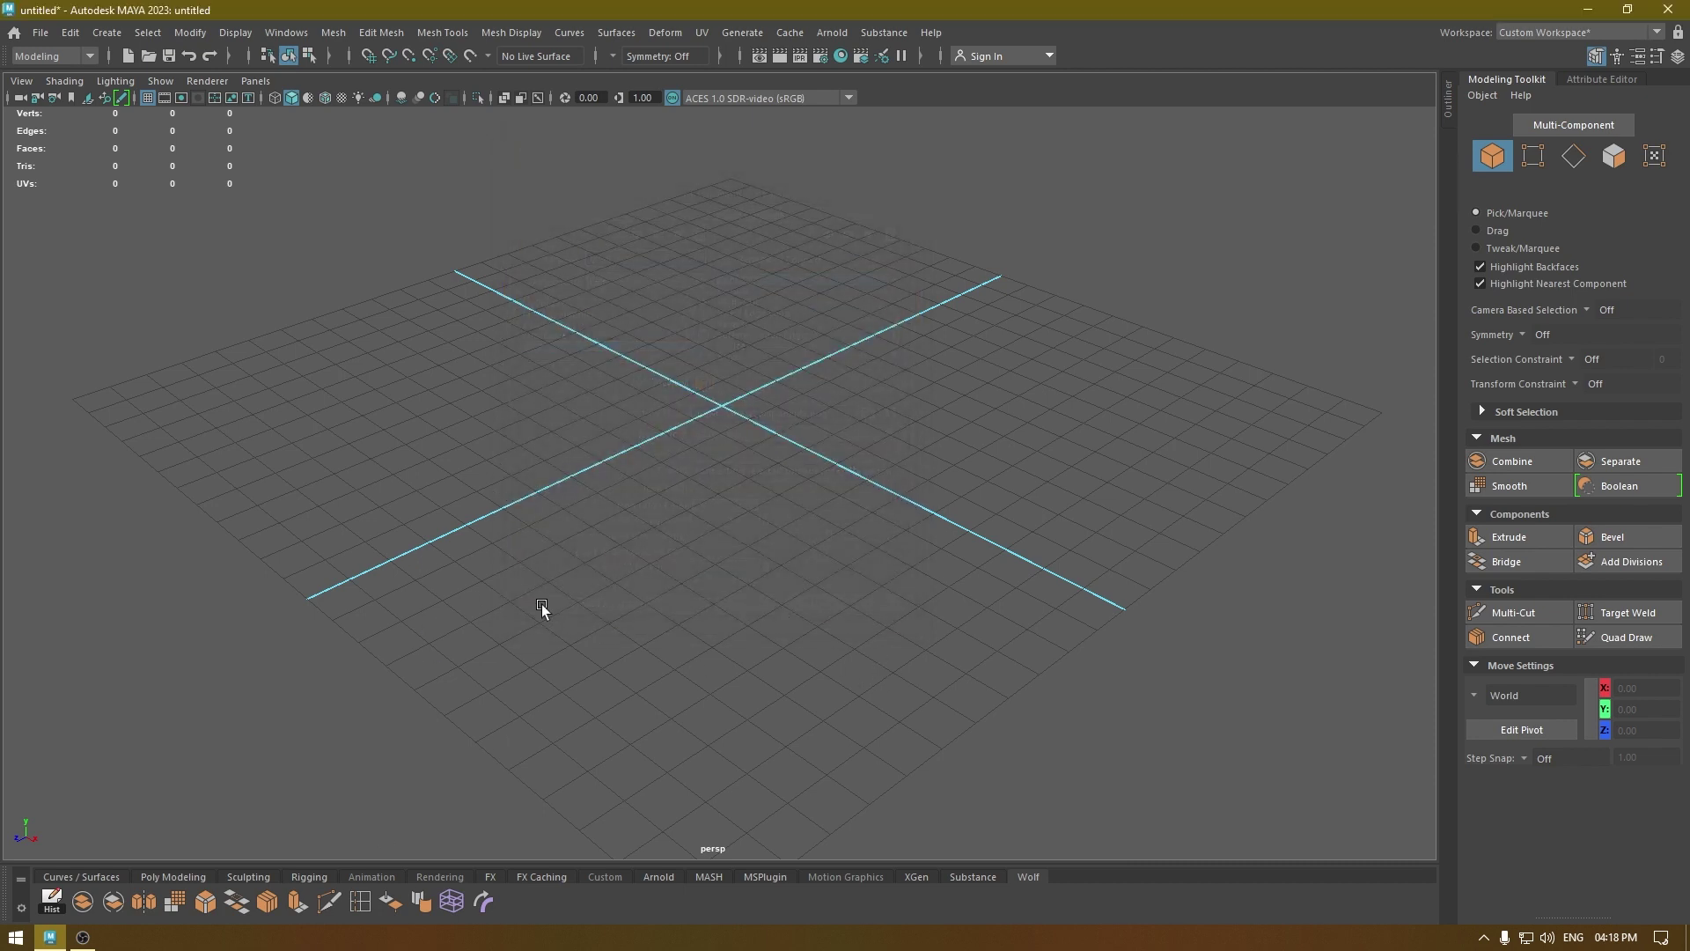